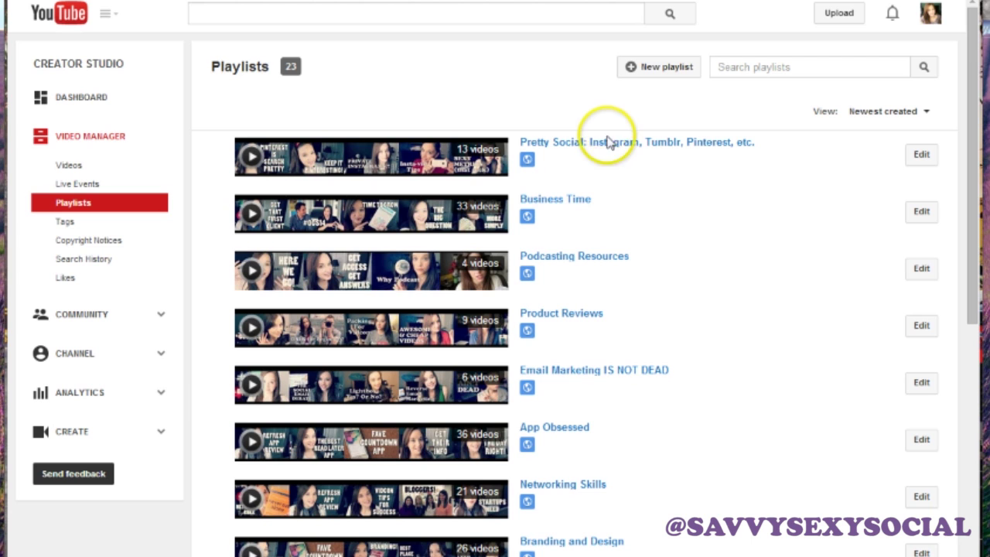
Look through the full list of the channel's playlists in the Video Manager.
scroll(612, 205, "down", 4)
scroll(612, 207, "down", 8)
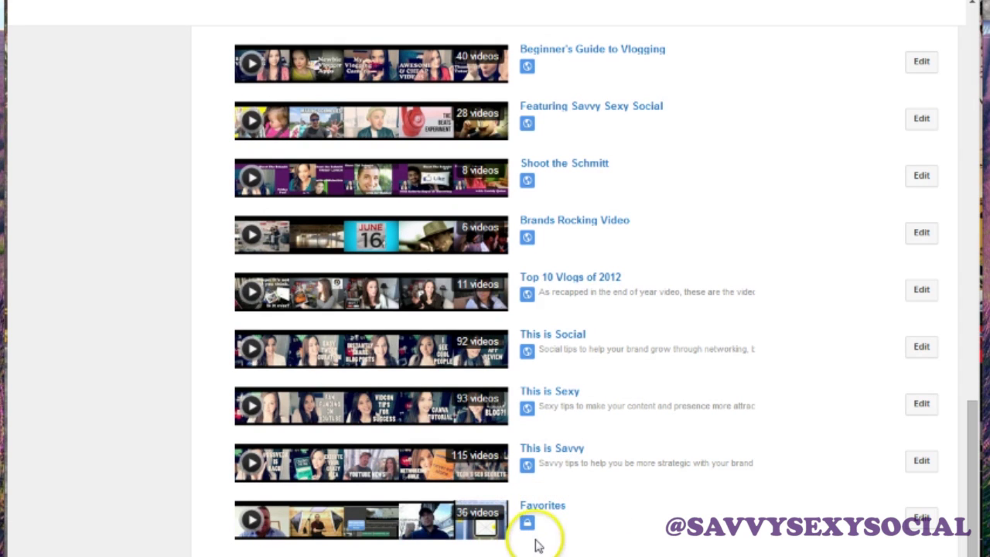
scroll(581, 516, "up", 8)
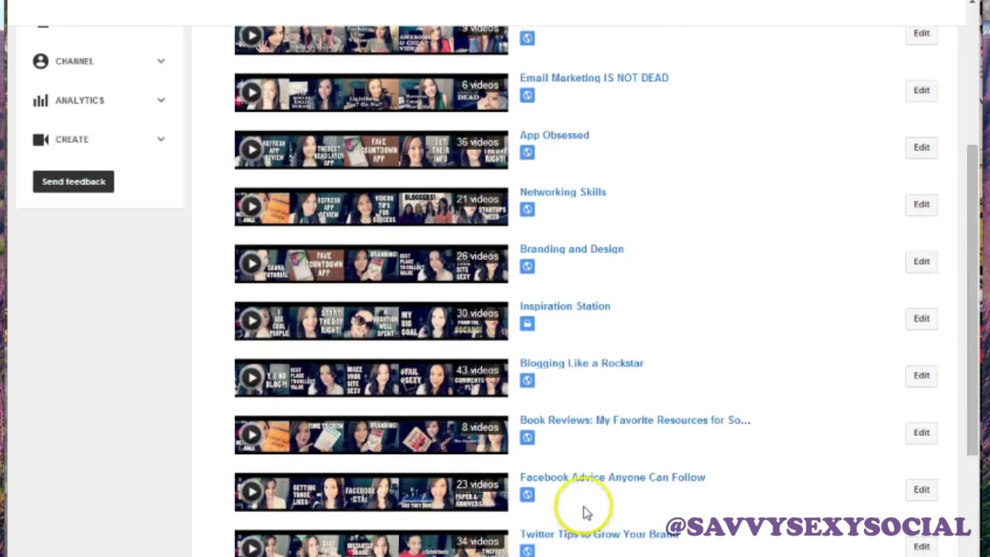
scroll(584, 511, "up", 4)
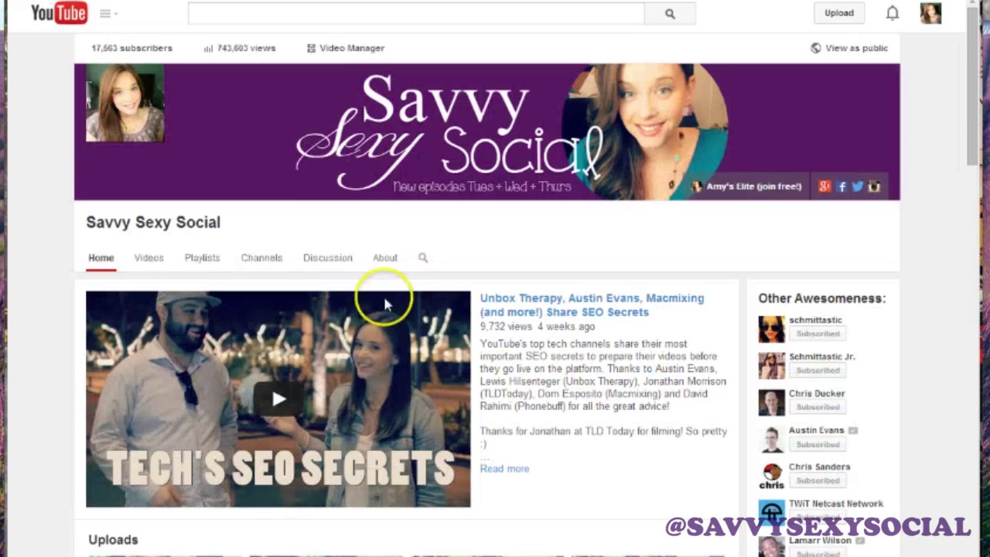
Examine how the playlists are arranged as sections on the Savvy Sexy Social channel home page.
scroll(404, 315, "down", 9)
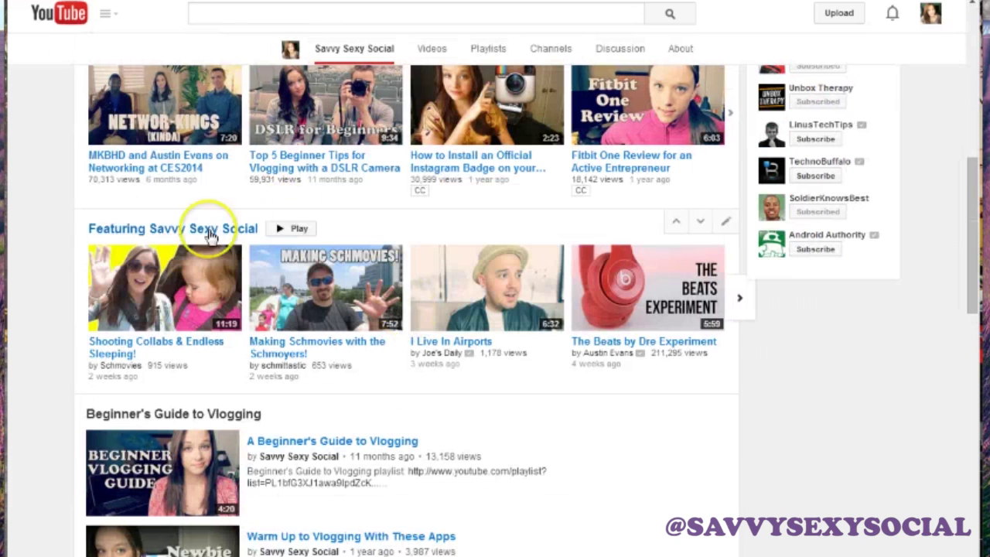
scroll(454, 254, "down", 6)
scroll(215, 296, "down", 5)
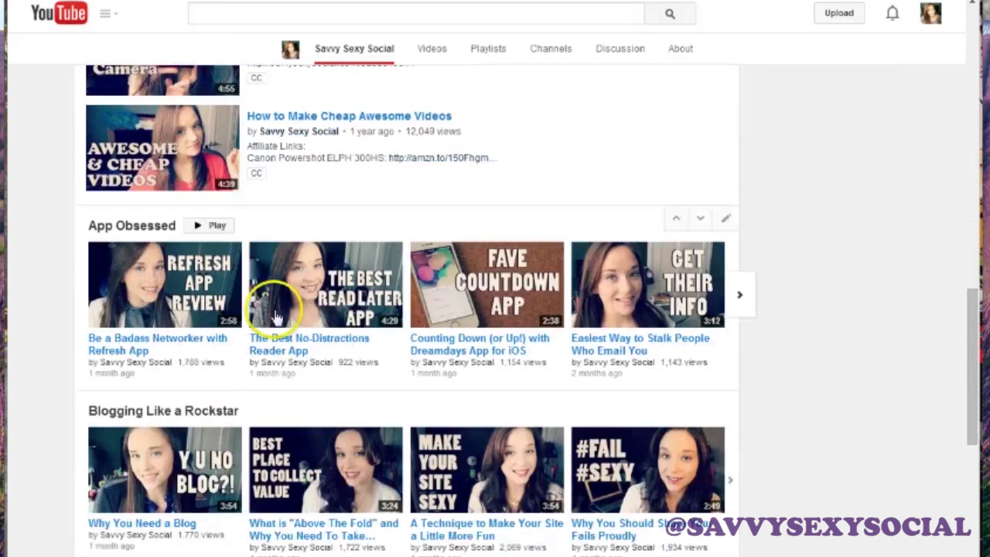
scroll(323, 350, "down", 5)
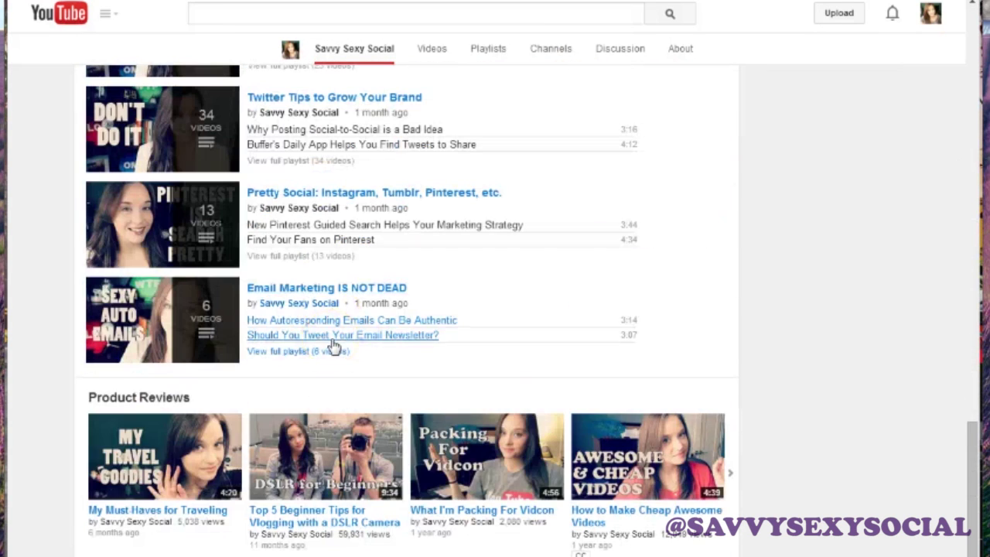
scroll(332, 346, "down", 6)
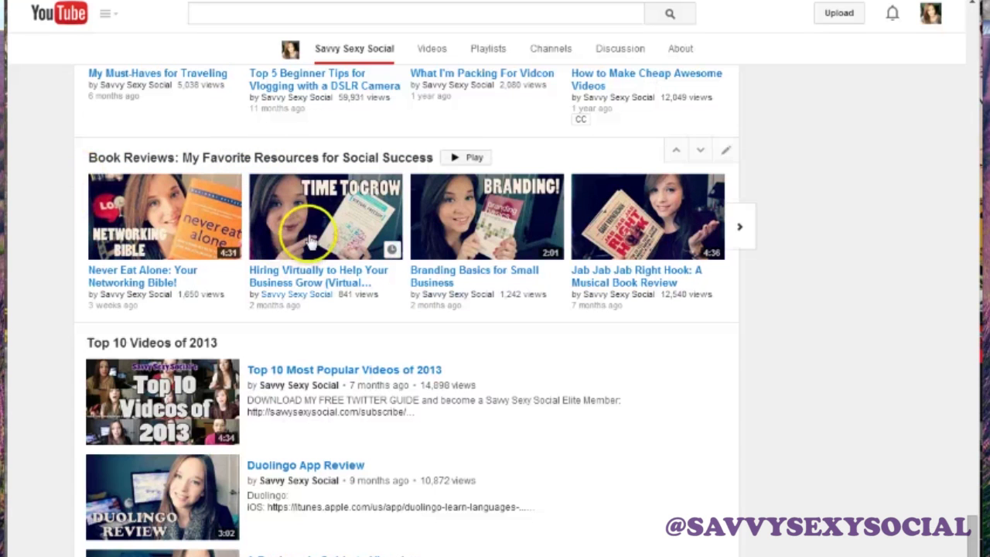
scroll(595, 248, "down", 2)
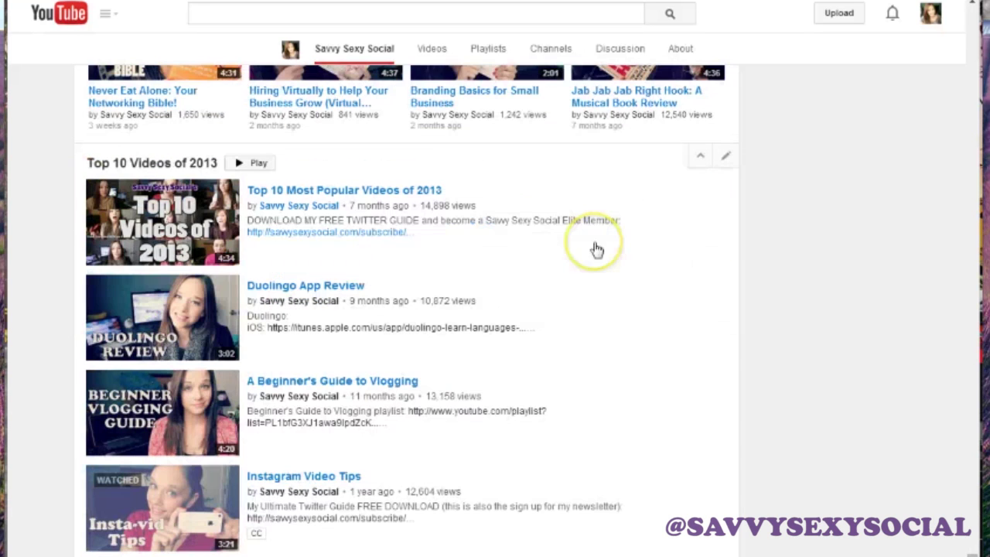
scroll(595, 248, "up", 15)
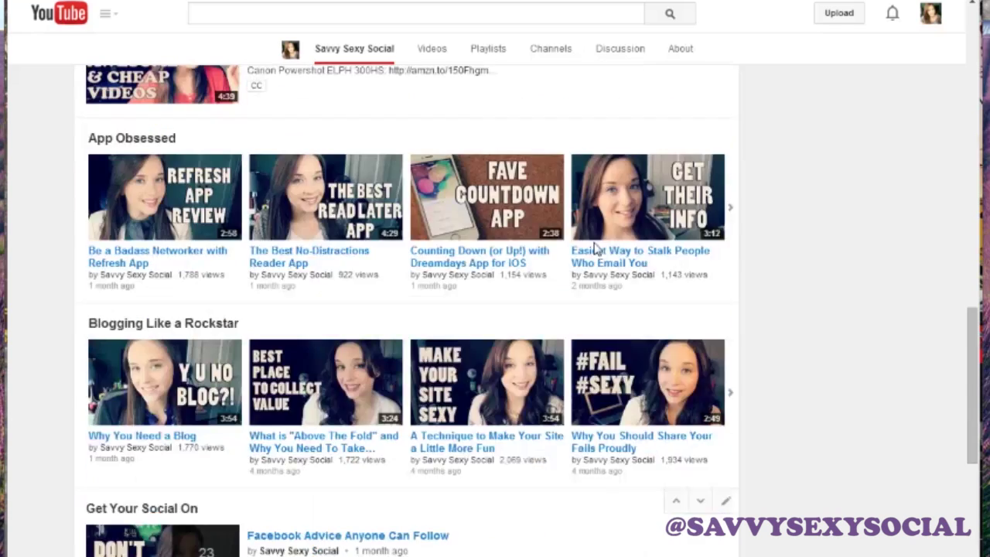
scroll(596, 247, "up", 2)
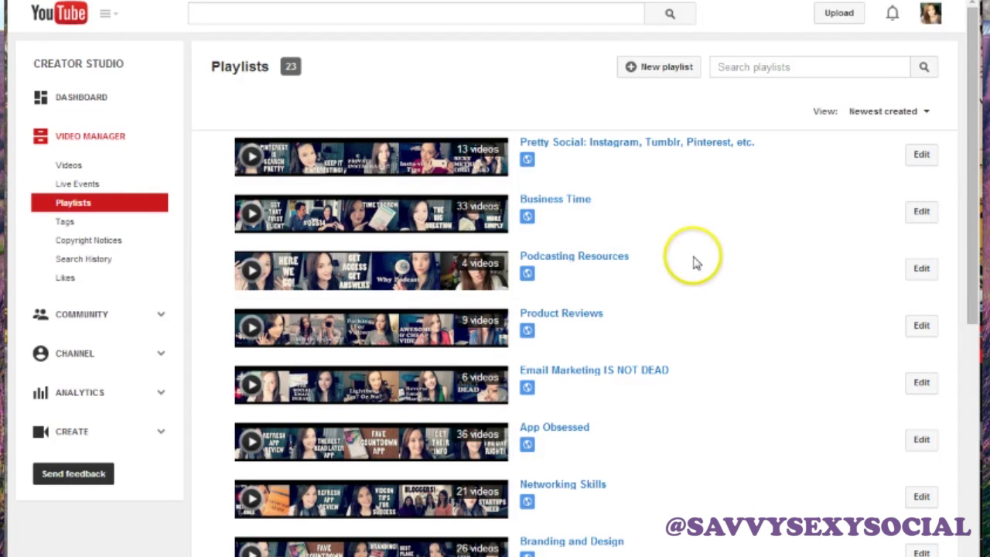
Open the "Facebook Advice Anyone Can Follow" playlist from the Video Manager and play its first video, "Why Posting Social-to-Social is a Bad Idea".
scroll(716, 287, "down", 4)
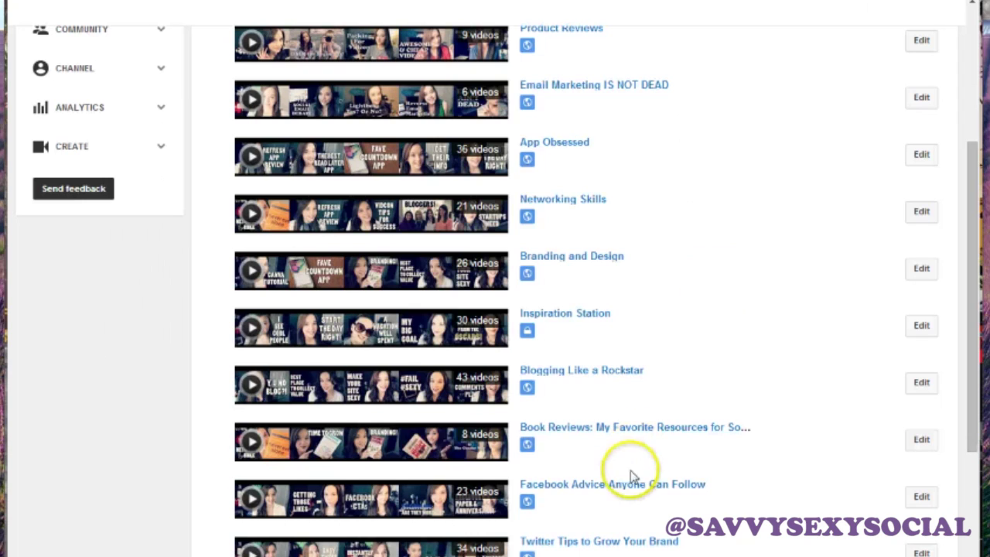
left_click(630, 485)
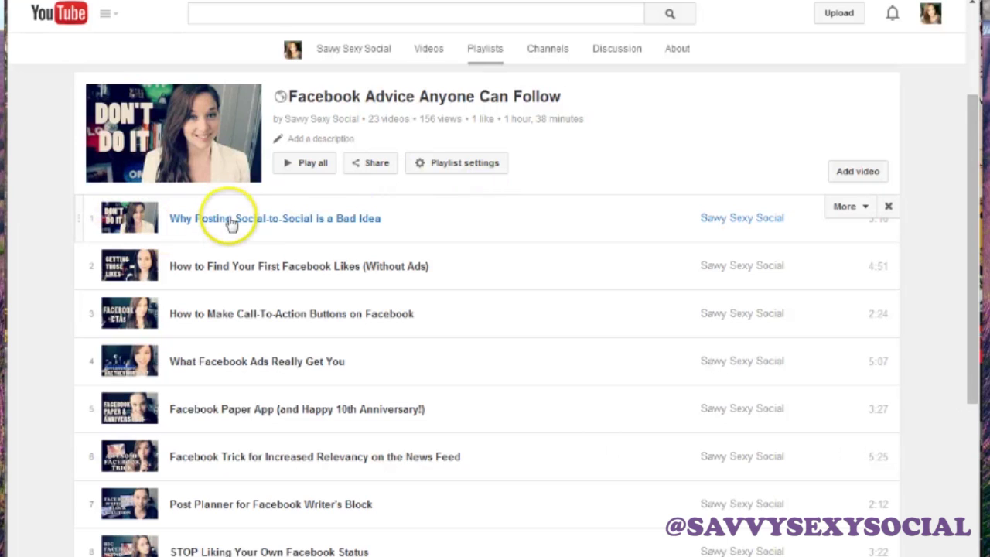
left_click(352, 220)
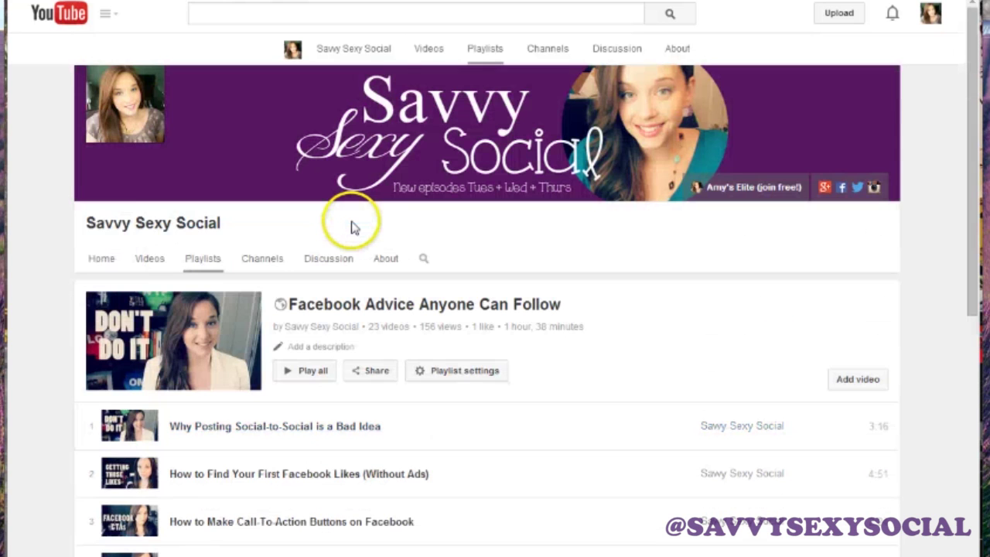
Look through the playlist queue beside the playing video, from the first entry to the last and back.
scroll(534, 437, "down", 4)
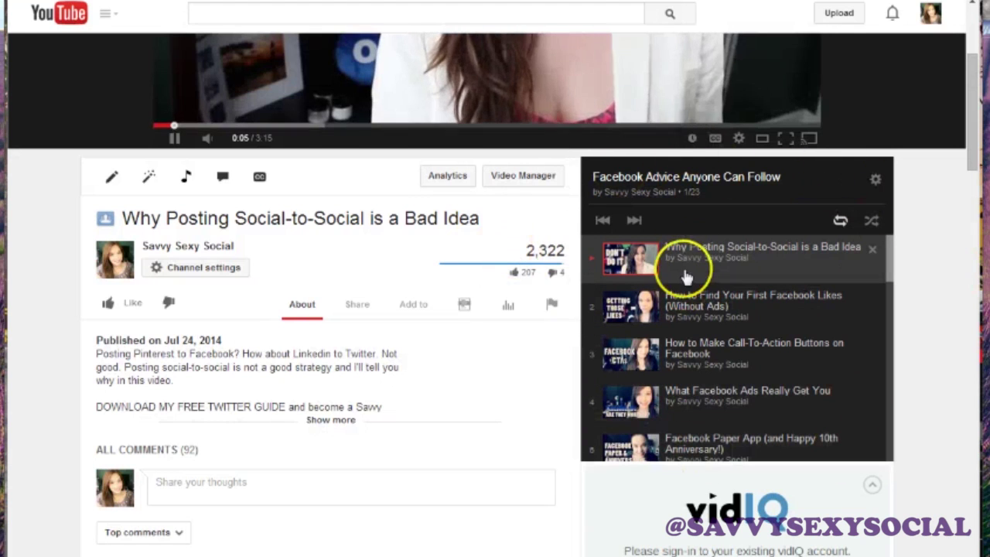
scroll(692, 283, "down", 2)
scroll(703, 290, "down", 14)
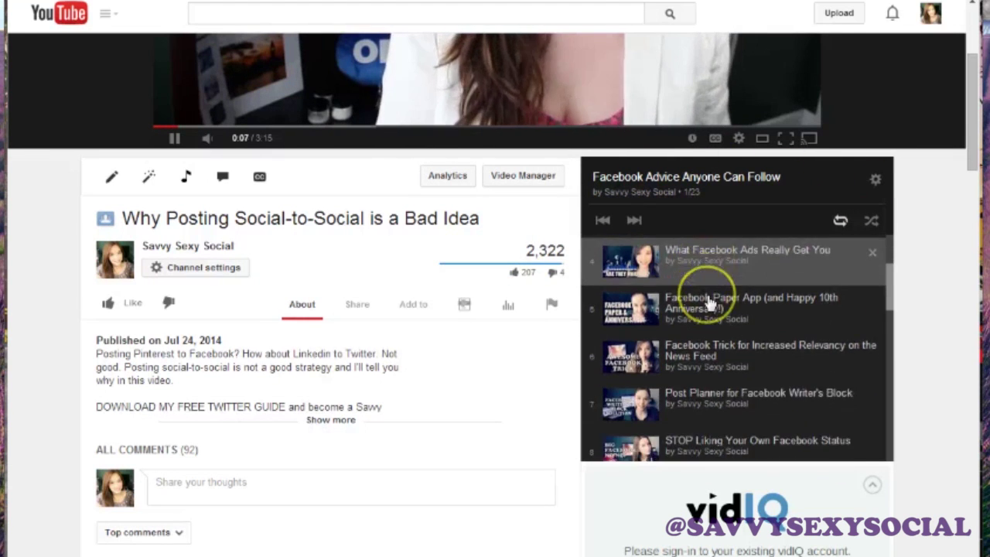
scroll(705, 307, "down", 6)
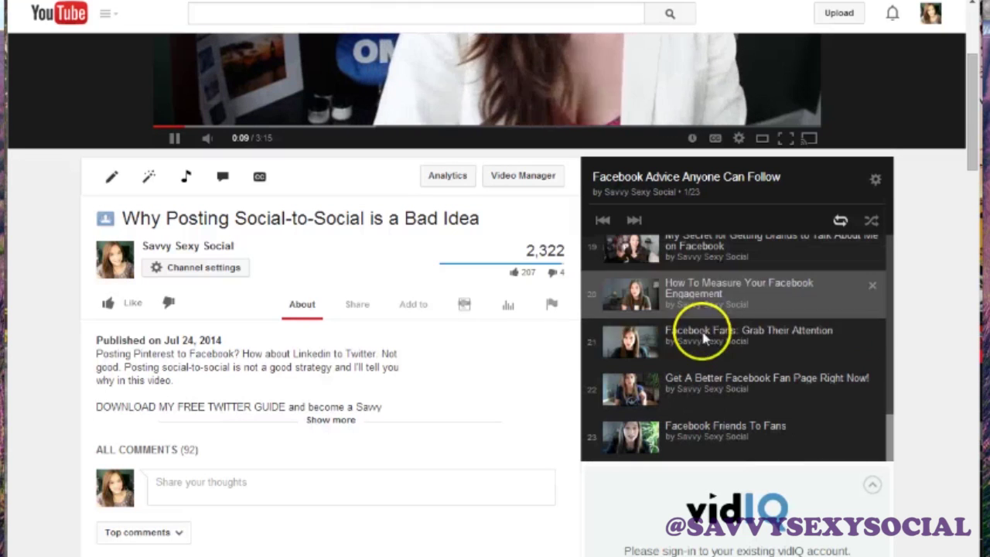
scroll(727, 352, "up", 20)
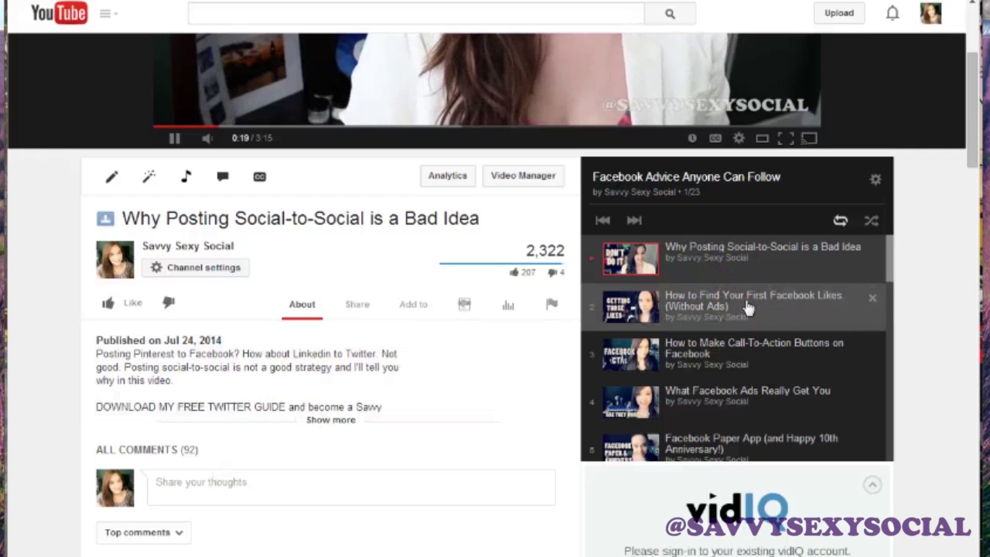
left_click(760, 265)
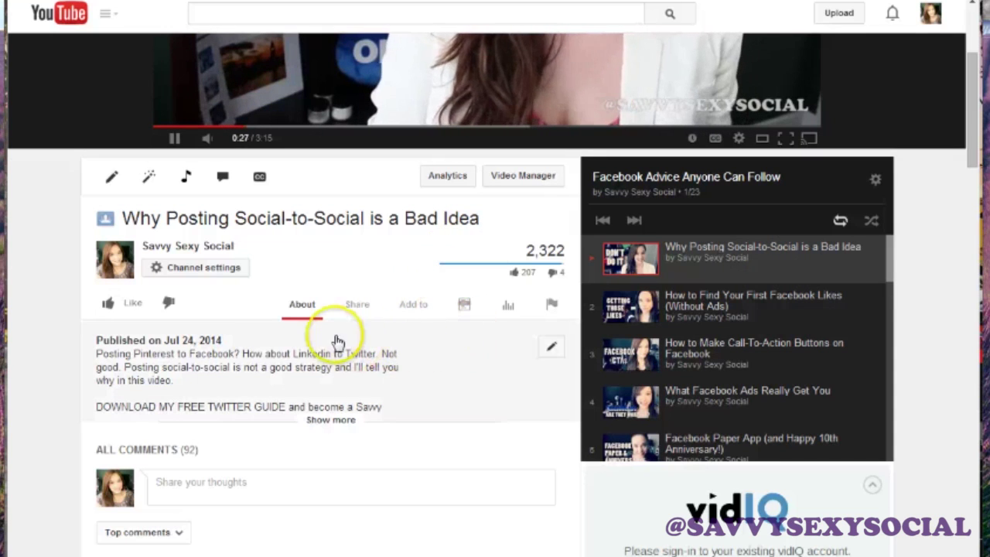
Show the video's sharing options and inspect the whole share link, including its playlist part.
left_click(360, 302)
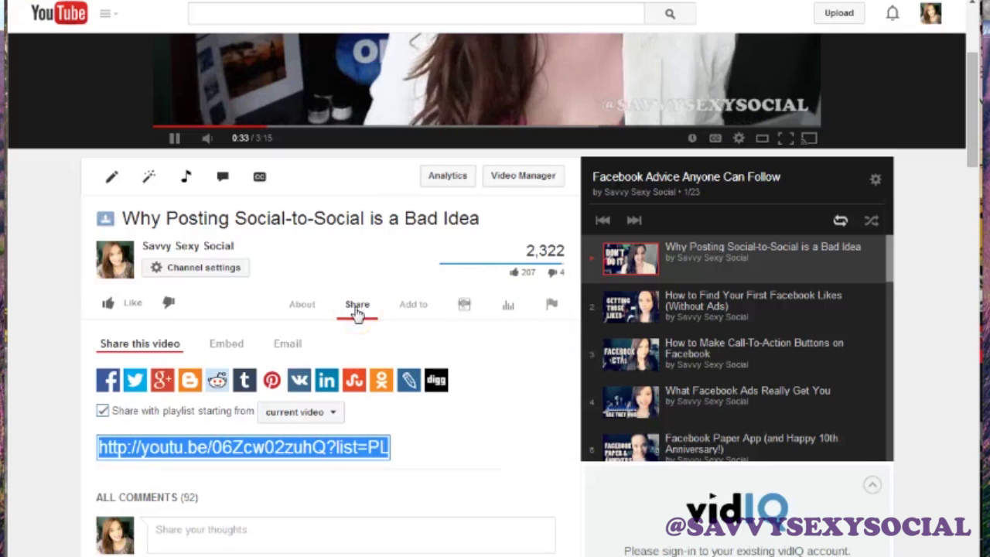
scroll(356, 310, "down", 1)
left_click(215, 379)
left_click_drag(214, 379, 526, 389)
left_click(254, 386)
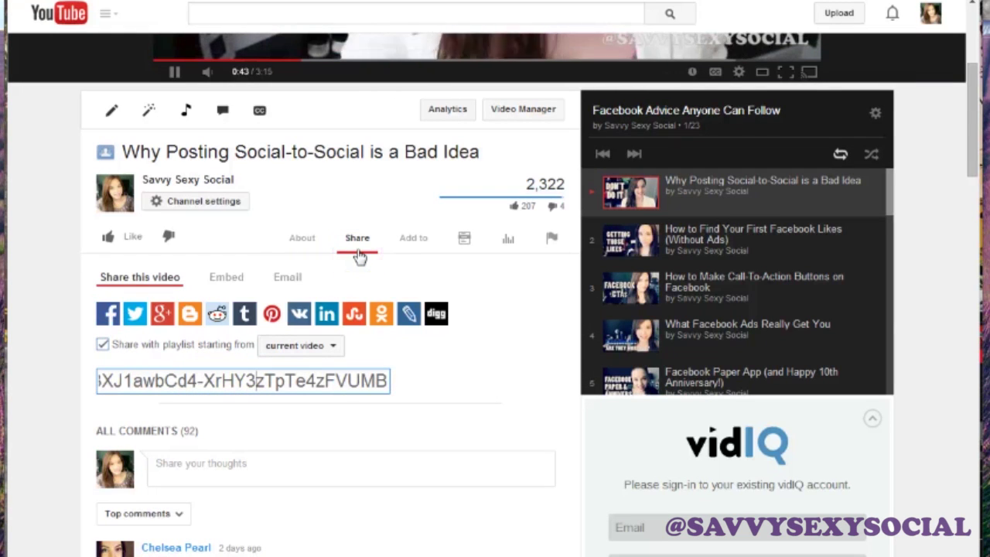
Exclude the playlist from the share link and select the resulting video-only link.
left_click(102, 346)
left_click(228, 381)
left_click(101, 345)
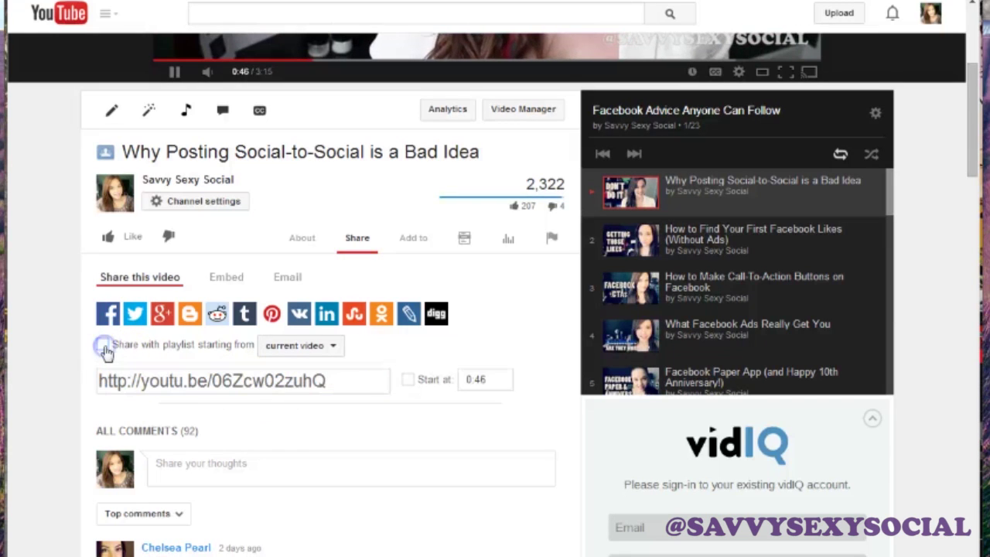
left_click(268, 392)
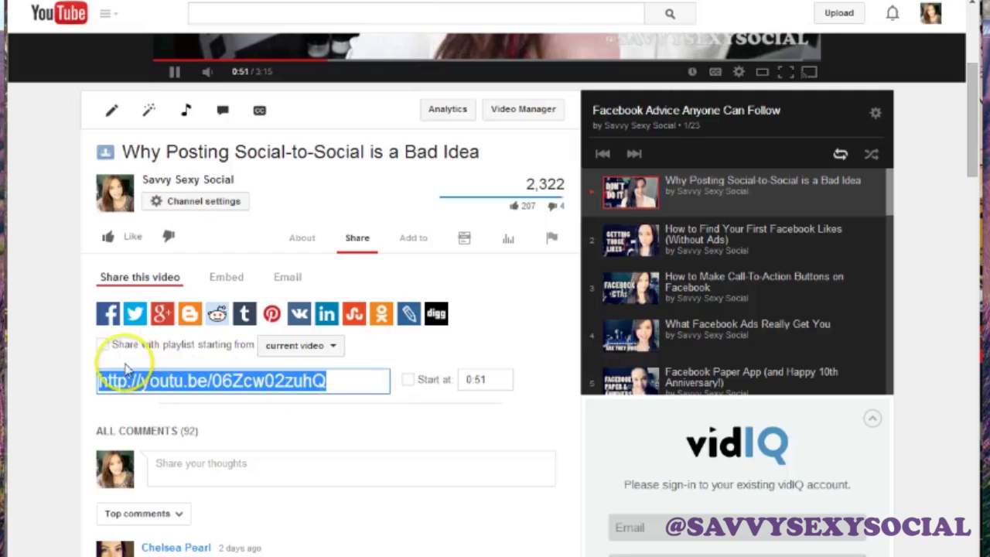
Include the playlist in the share link, starting from the current video, and copy the link.
left_click(105, 347)
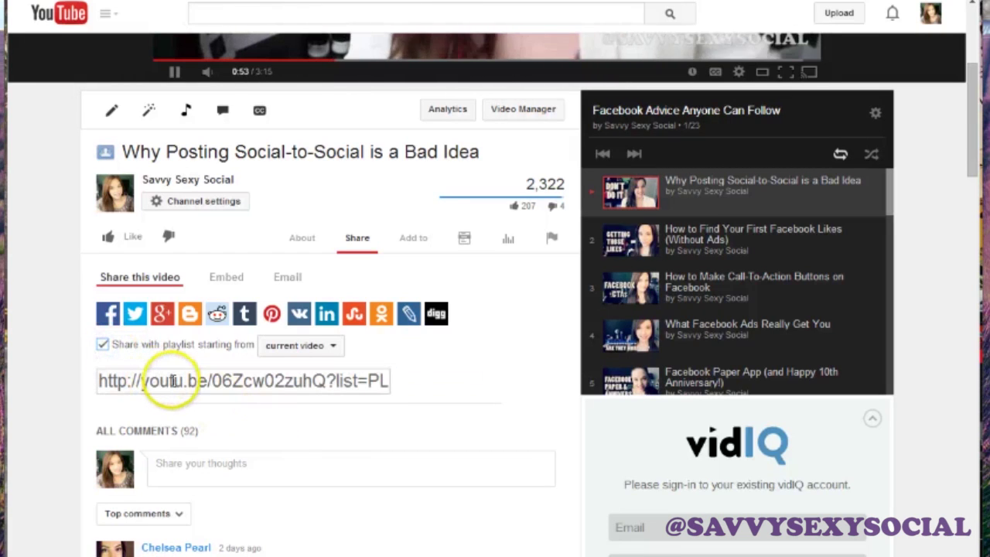
left_click(126, 380)
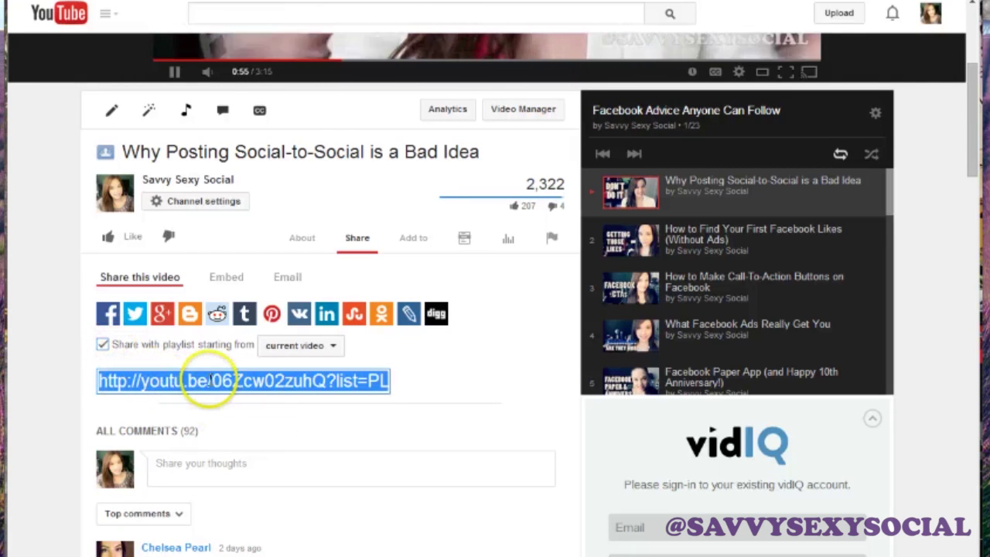
right_click(208, 380)
left_click(236, 100)
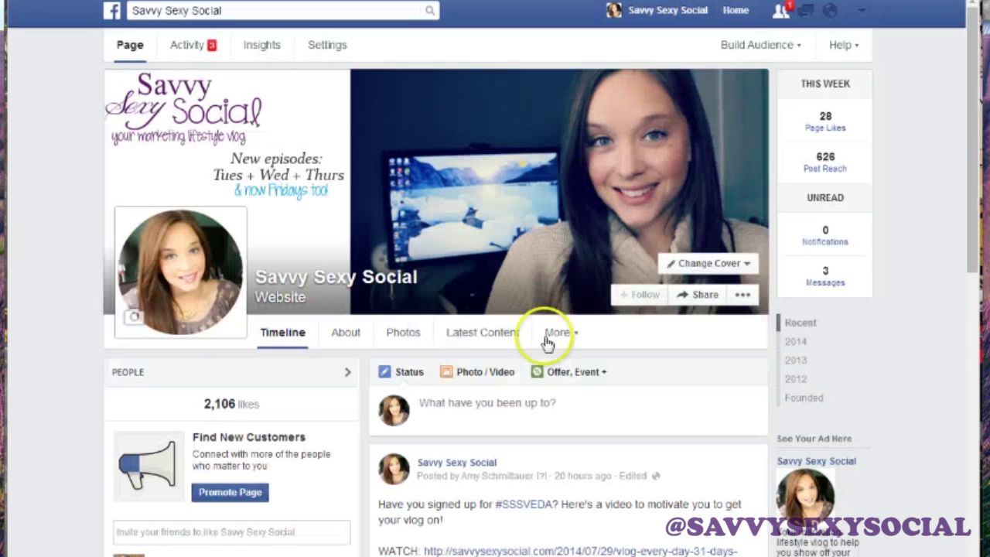
On the Savvy Sexy Social Facebook page, paste the copied playlist link into a new status post.
scroll(541, 347, "down", 2)
scroll(531, 361, "down", 1)
left_click(528, 225)
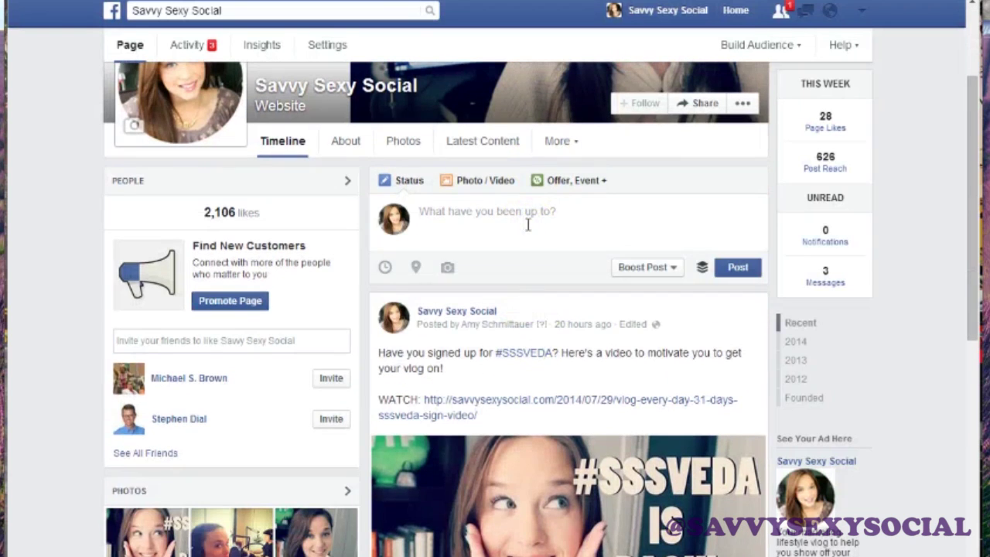
type("http://youtu.be/06Zcw0izuhQ?list=PL1bfG3XJ1awbCd4-XrHY3zTpTe4zFVUMB")
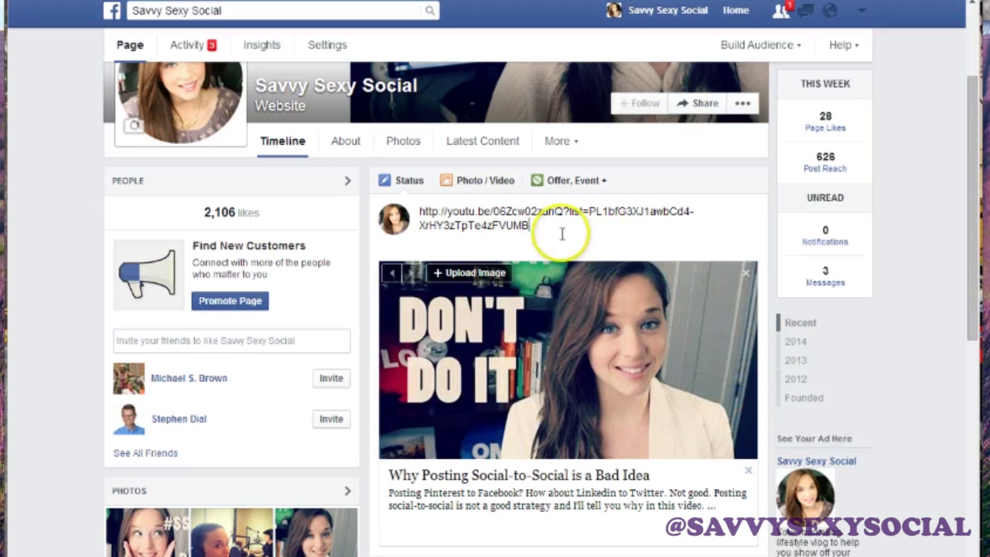
Replace the link text in the status post with "DON'T DO THIS! Bad idea." and publish the post.
scroll(590, 273, "down", 10)
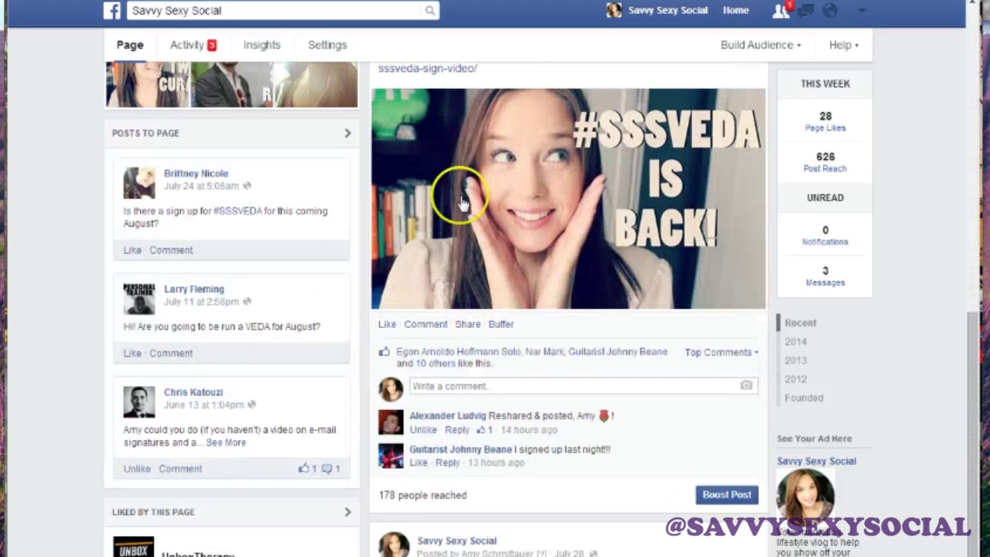
scroll(648, 213, "up", 10)
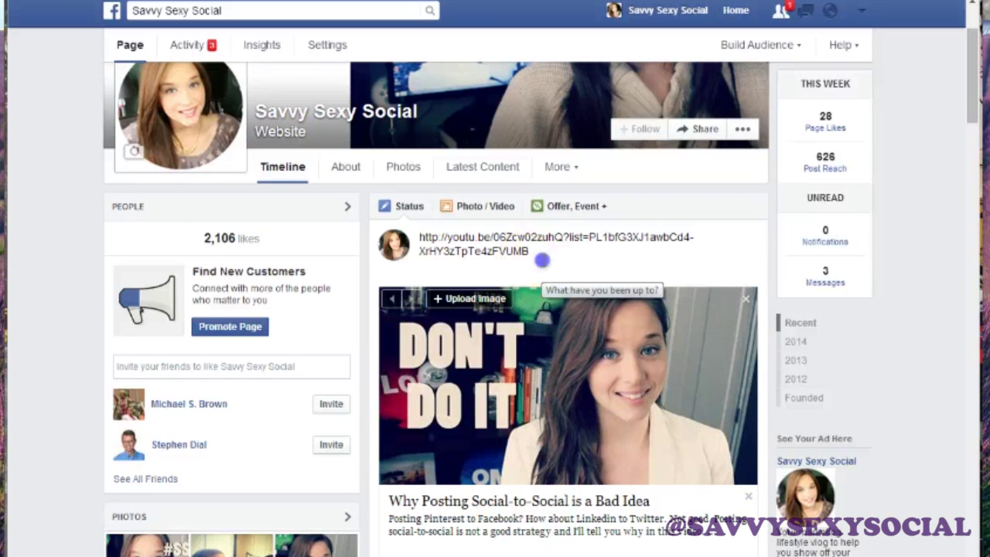
key("ctrl+a")
key("ctrl+c")
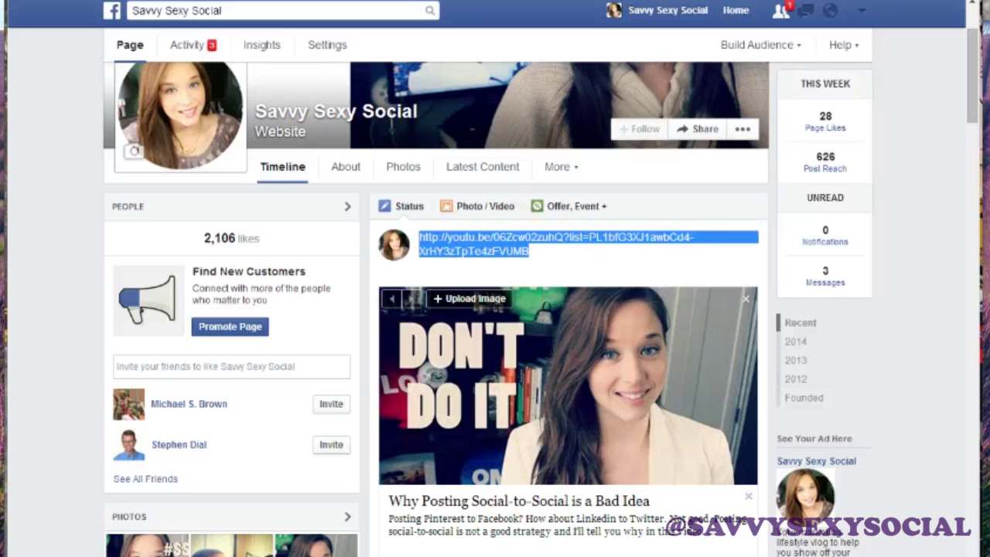
type("DON'T DO THIS! Bad idea.")
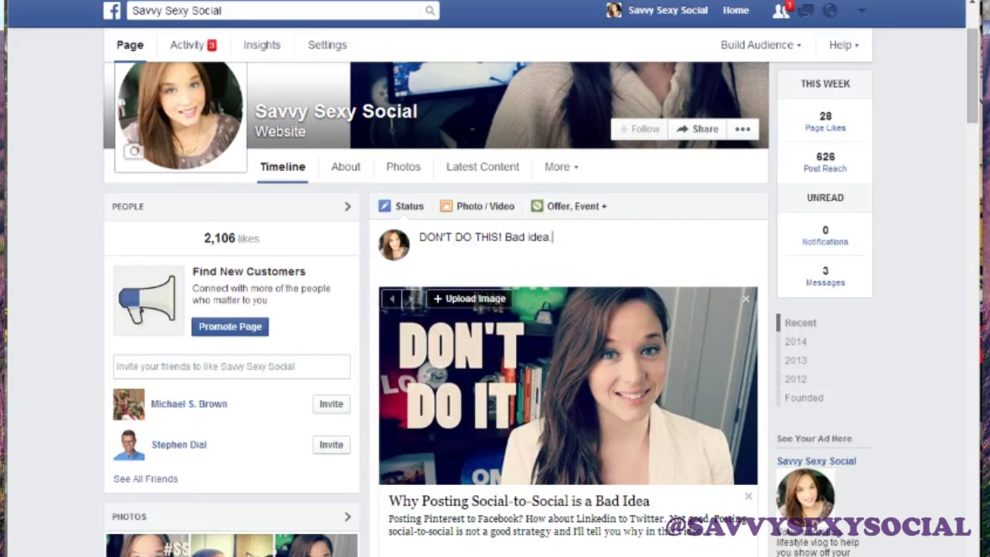
scroll(791, 490, "down", 1)
left_click(748, 517)
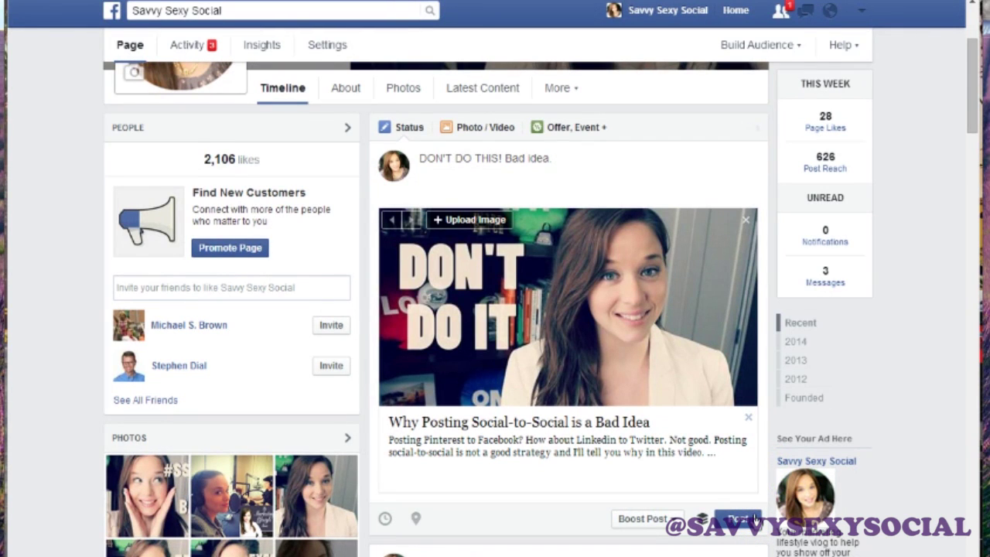
Play the embedded video in the newly published post and skip ahead to 0:54.
left_click(451, 335)
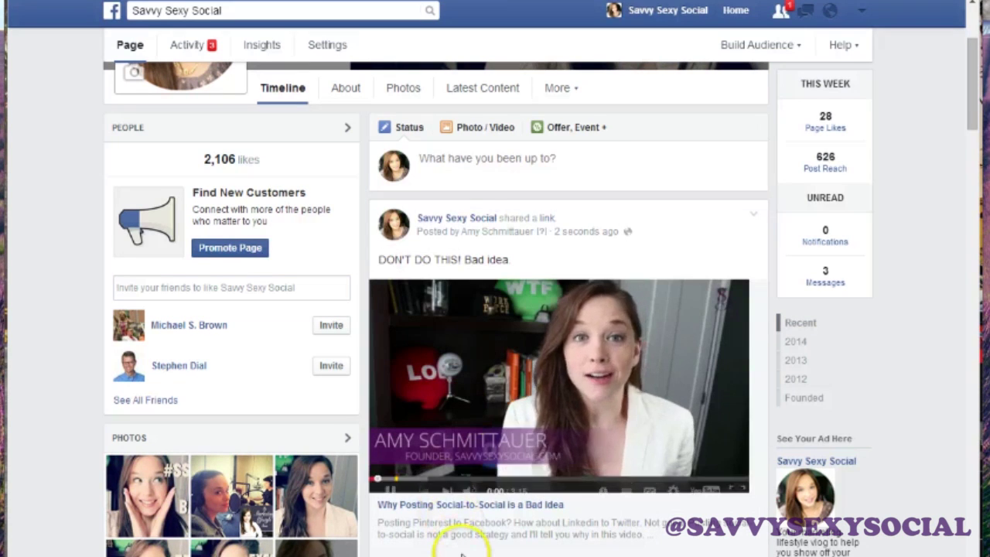
mouse_move(585, 335)
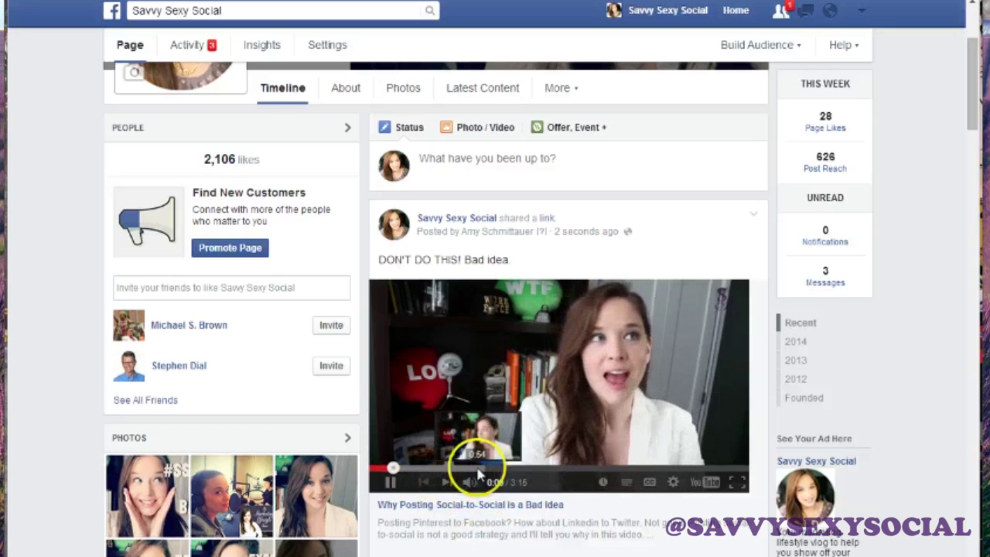
left_click(478, 467)
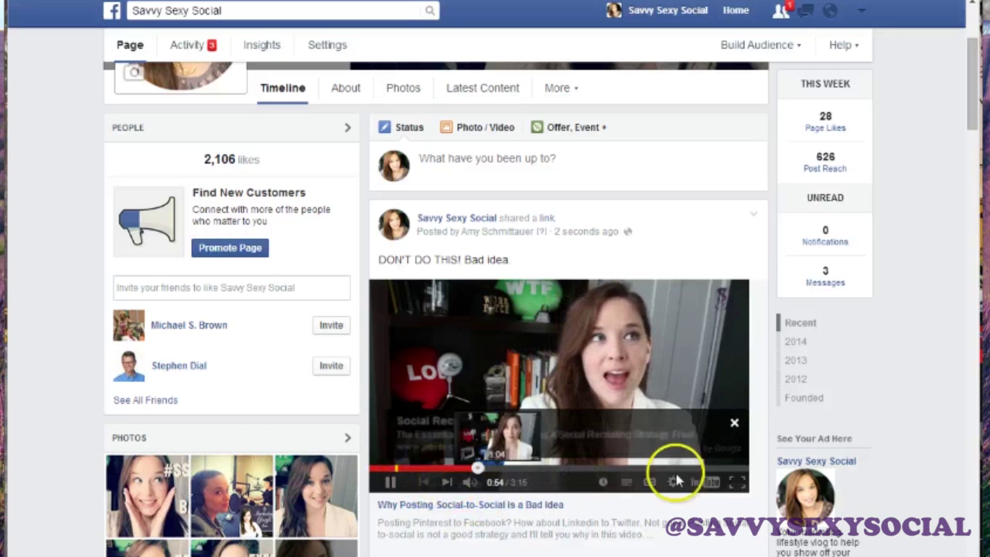
Dismiss the ad overlays, skip the embedded Facebook video to its end so the next playlist video plays, and pause it.
left_click(734, 422)
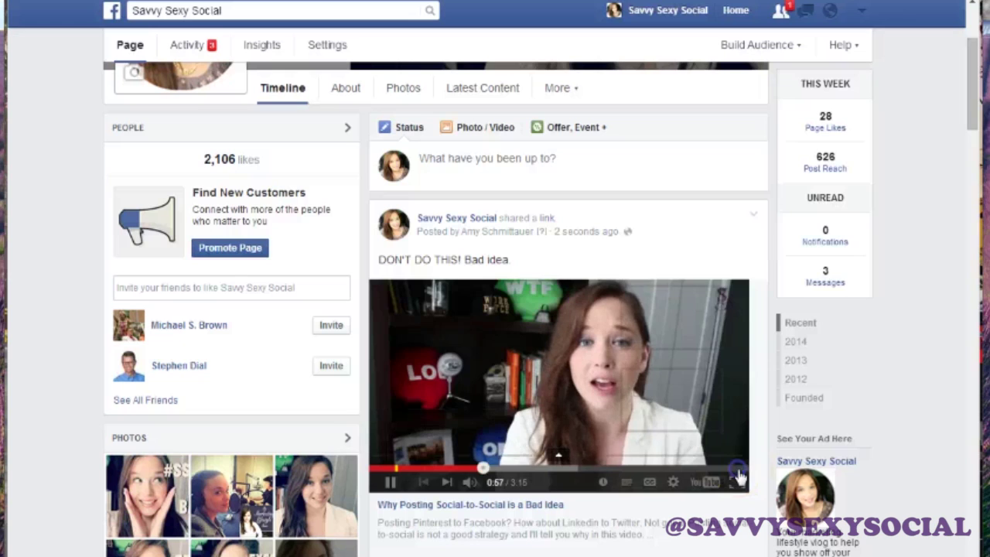
left_click(739, 469)
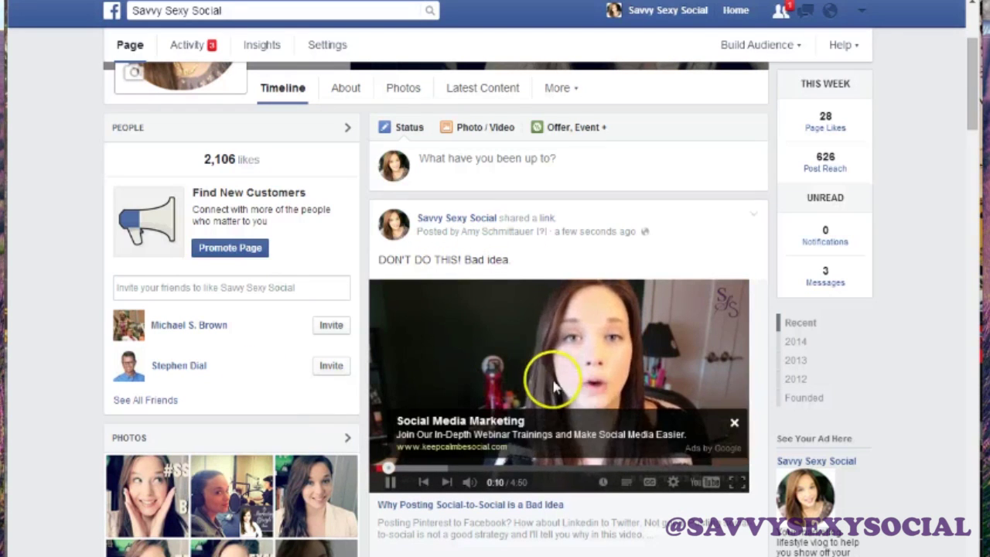
left_click(736, 420)
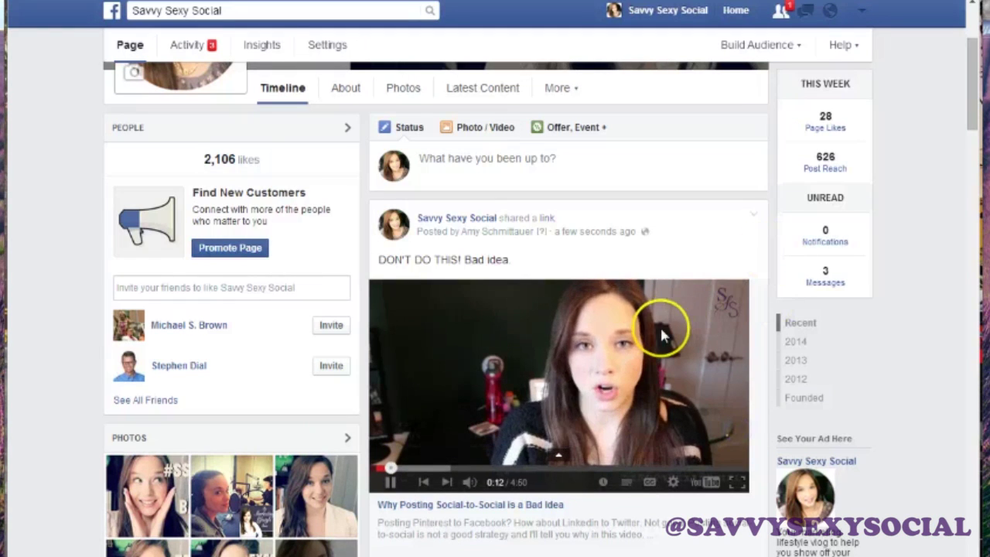
left_click(512, 398)
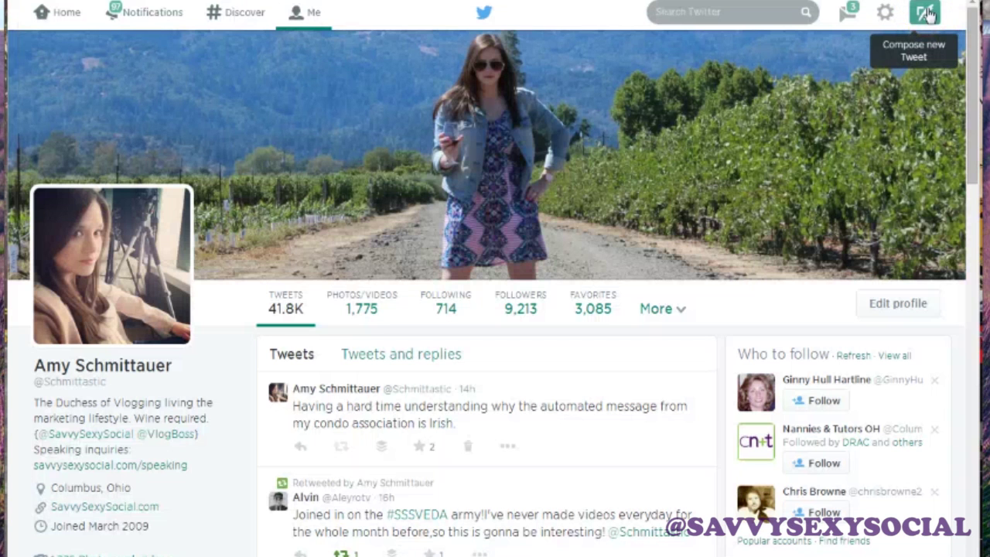
Switch to Twitter, publish a tweet reading "Don't do this!" followed by the copied playlist link, and refresh the profile page.
left_click(926, 13)
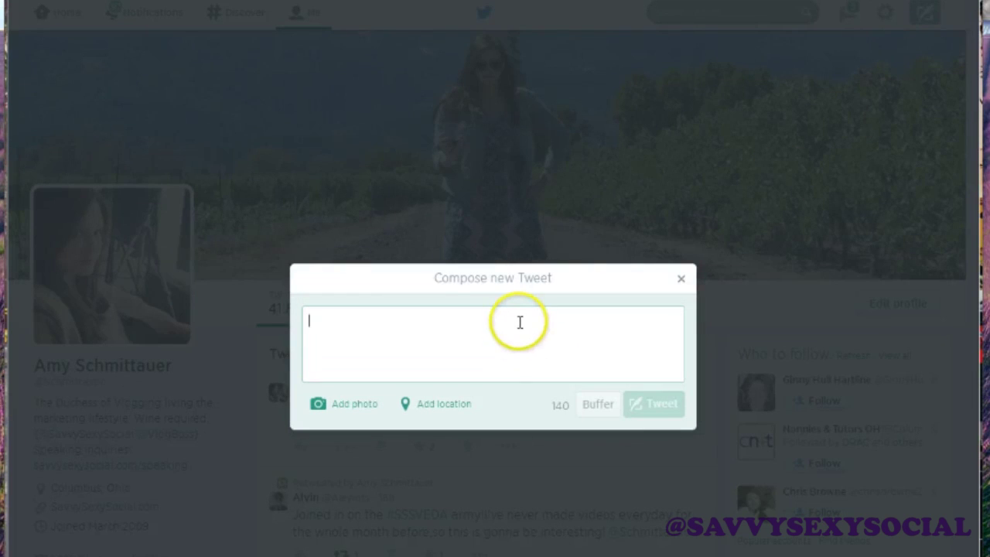
key("ctrl+v")
key("Home")
type("Don't do th")
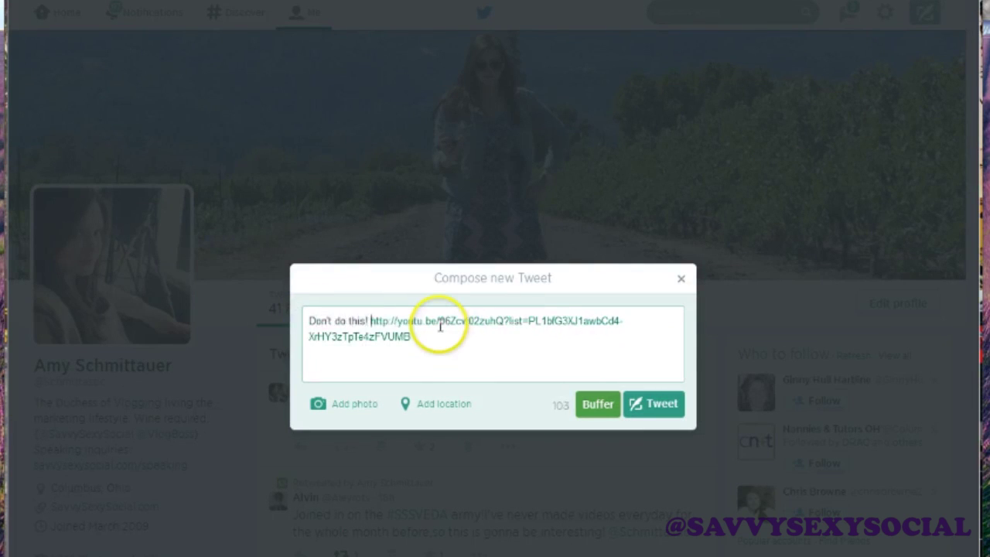
left_click(669, 403)
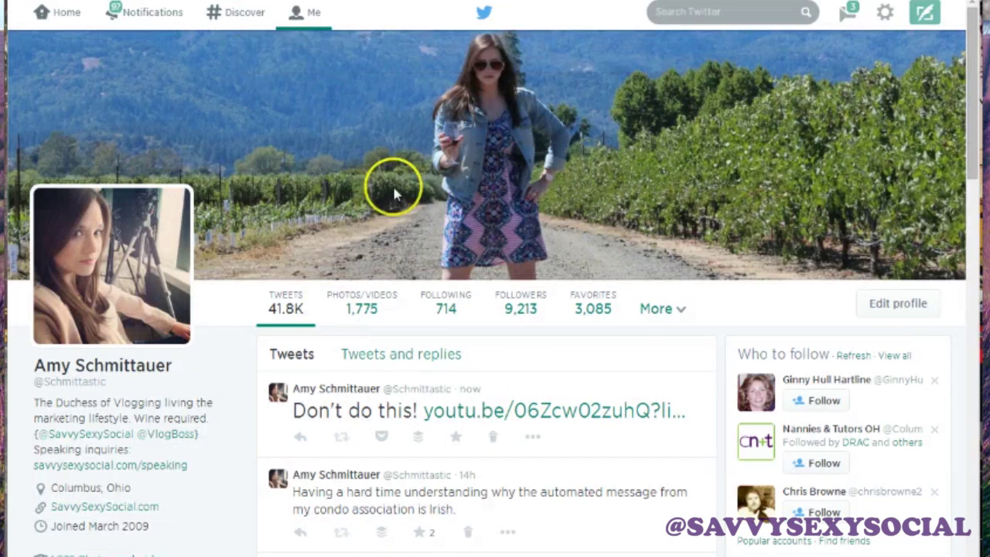
key("F5")
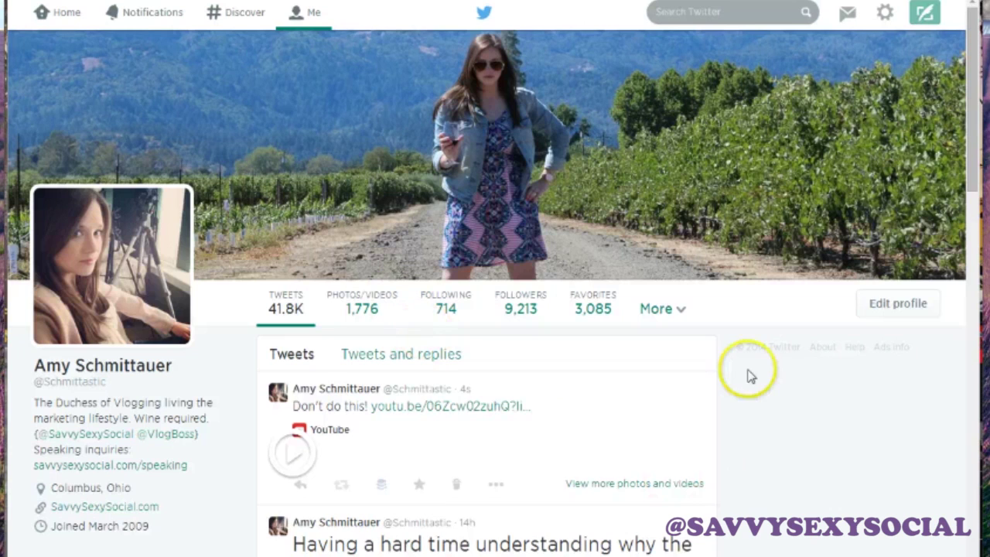
Open the YouTube link in the new tweet, check the playlist shown with the video, and return to the tweet.
scroll(748, 376, "down", 2)
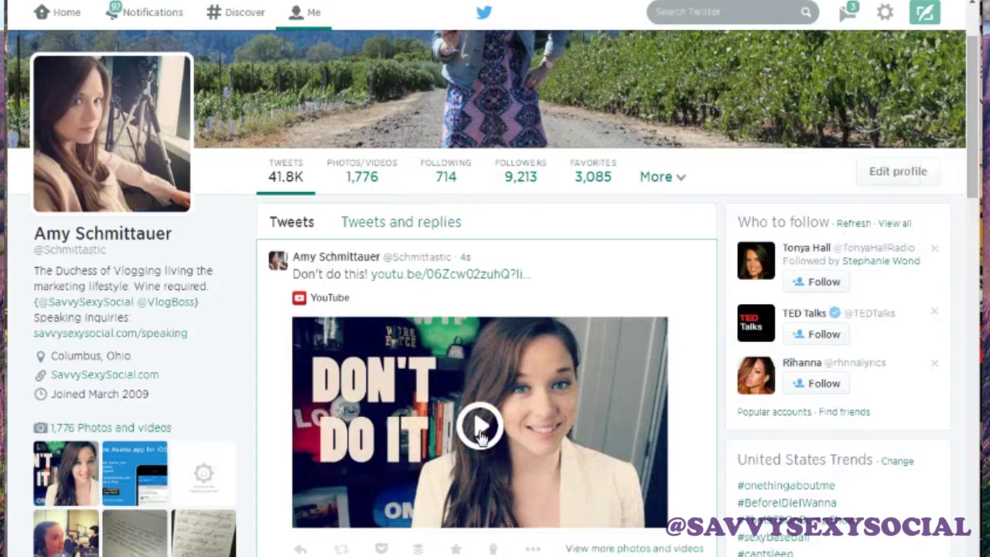
left_click(508, 283)
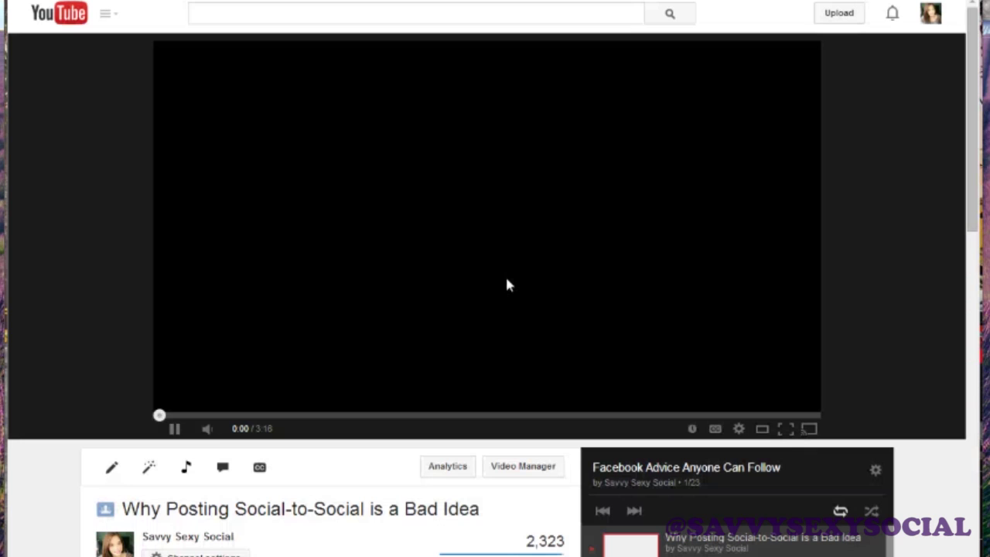
left_click(500, 282)
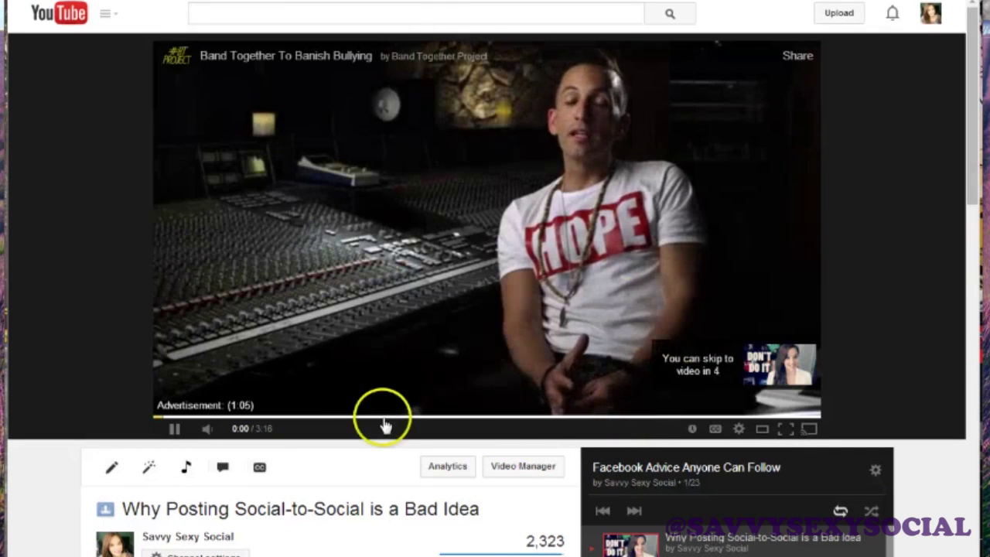
scroll(386, 422, "down", 3)
key("ctrl+w")
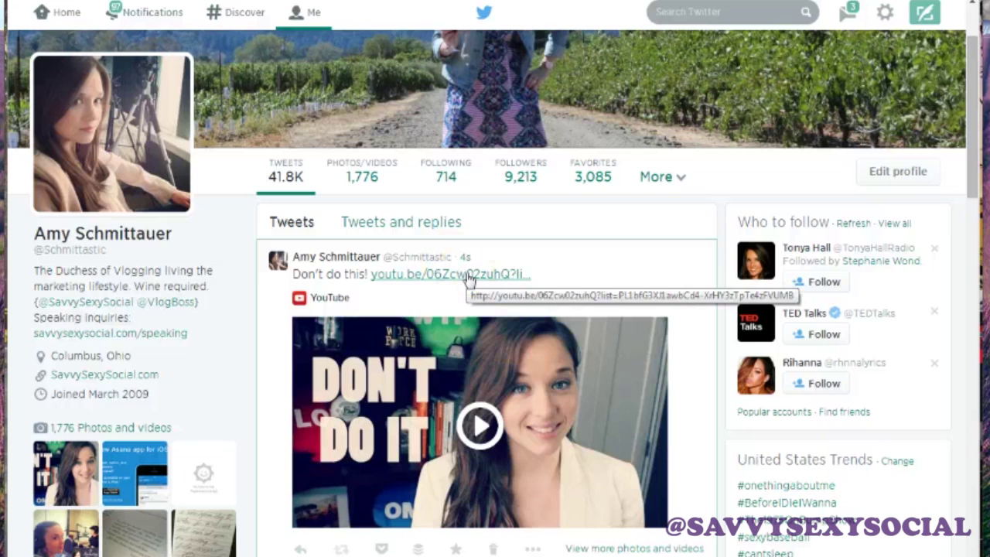
left_click(414, 275)
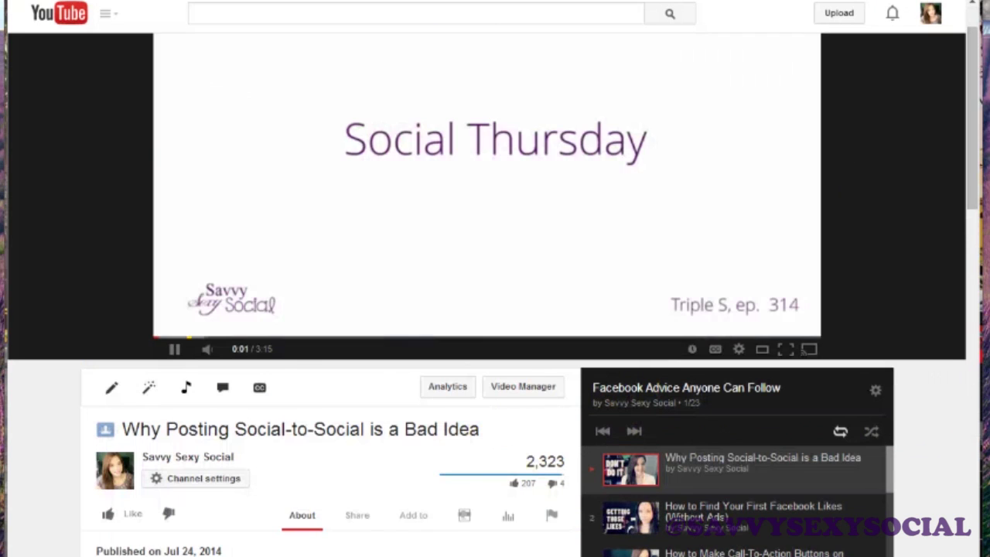
scroll(474, 392, "down", 1)
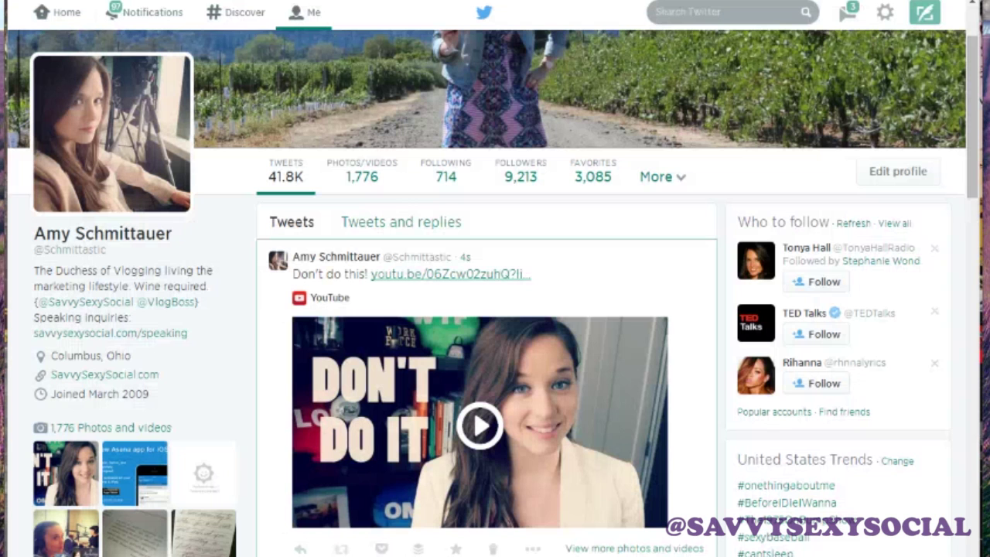
Play the video embedded in the "Don't do this!" tweet, mute it, and pause it.
left_click(493, 423)
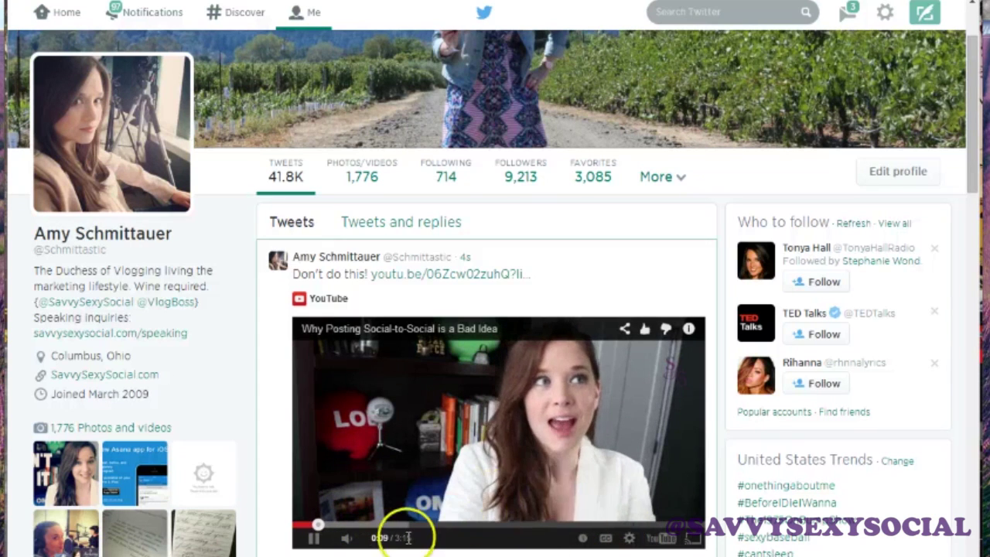
mouse_move(354, 535)
left_click(513, 448)
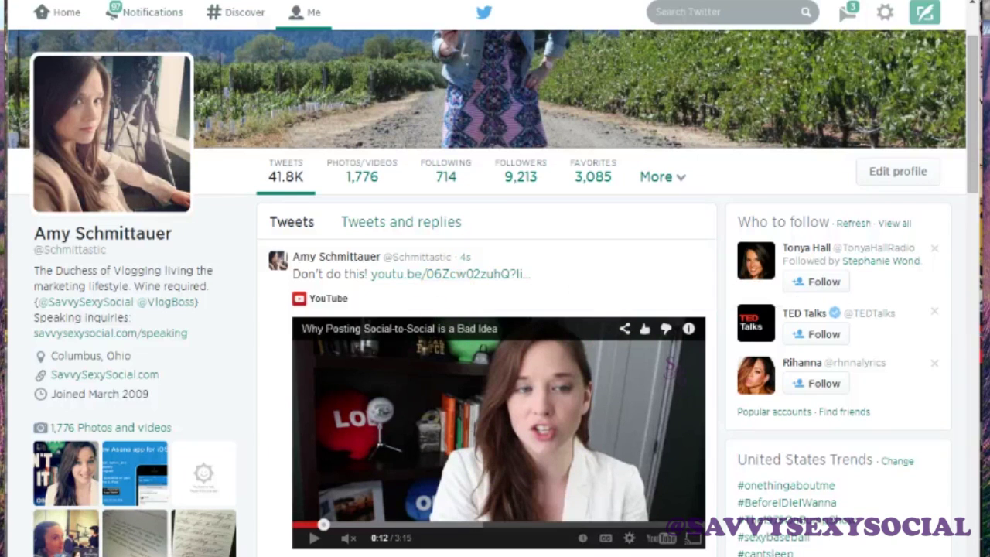
On YouTube, show the embed code for "How to Find Your First Facebook Likes (Without Ads)" with the playlist starting from the current video, and copy it.
left_click(357, 281)
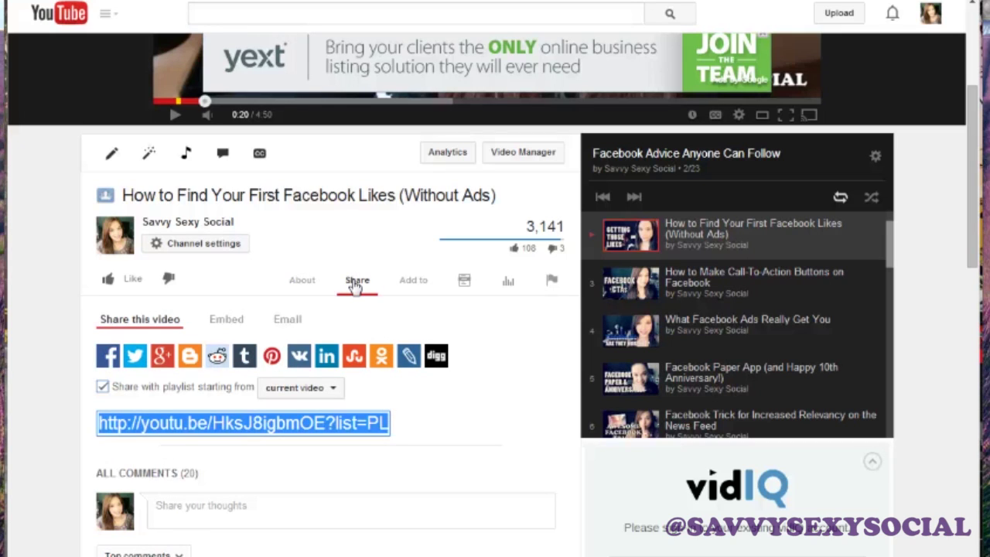
left_click(225, 318)
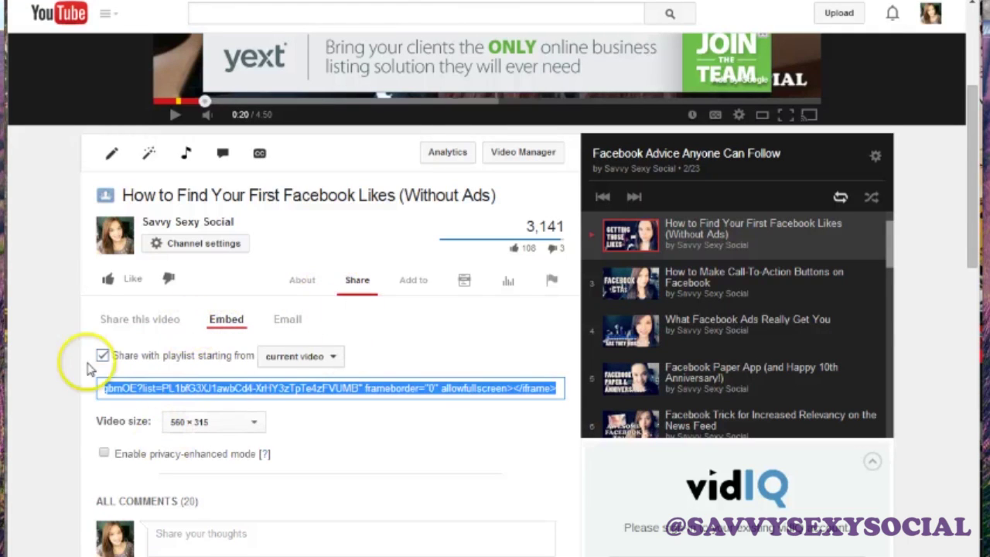
left_click(233, 388)
left_click(232, 389)
left_click(236, 391)
left_click(236, 393)
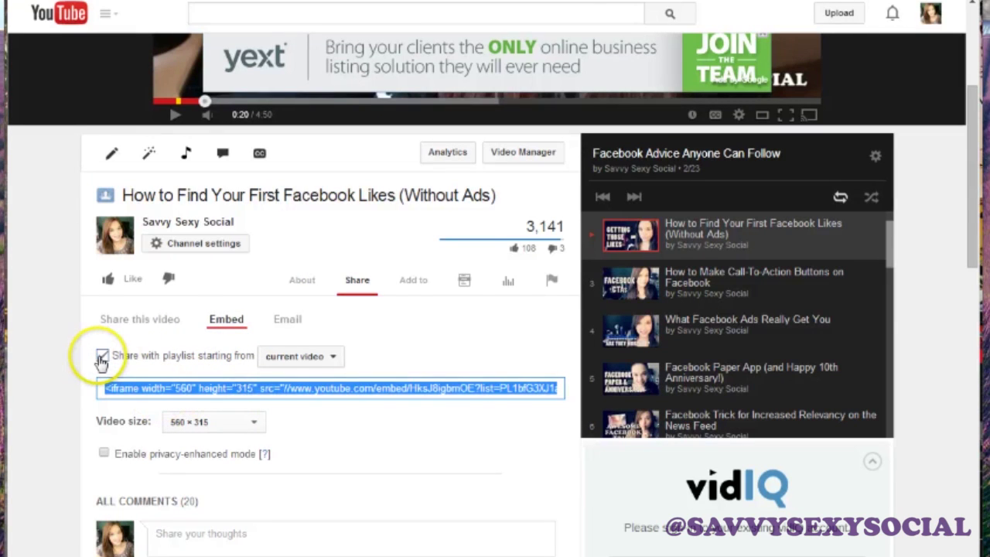
right_click(280, 393)
left_click(362, 114)
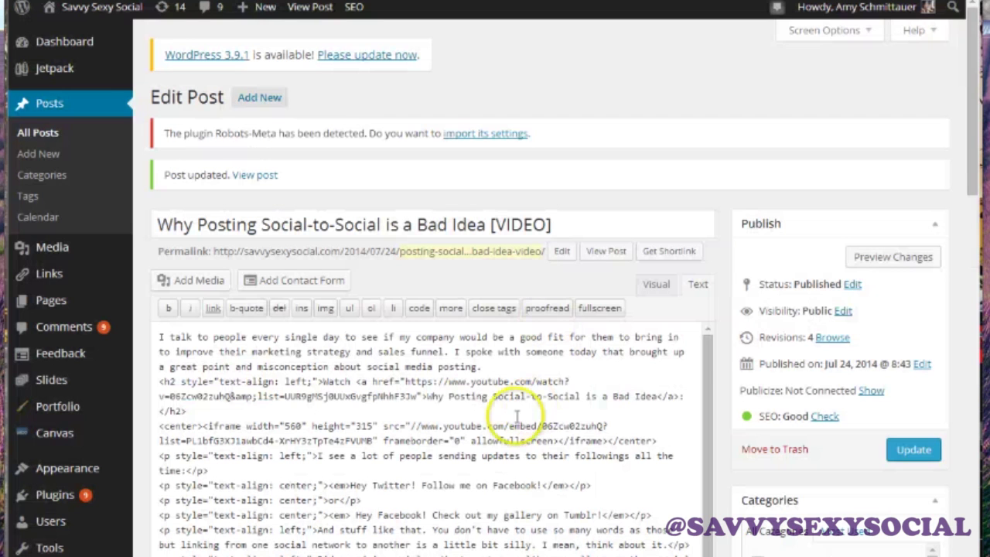
Examine the playlist embed code in the WordPress post "Why Posting Social-to-Social is a Bad Idea [VIDEO]" and the embedded player on the published page.
scroll(516, 417, "down", 3)
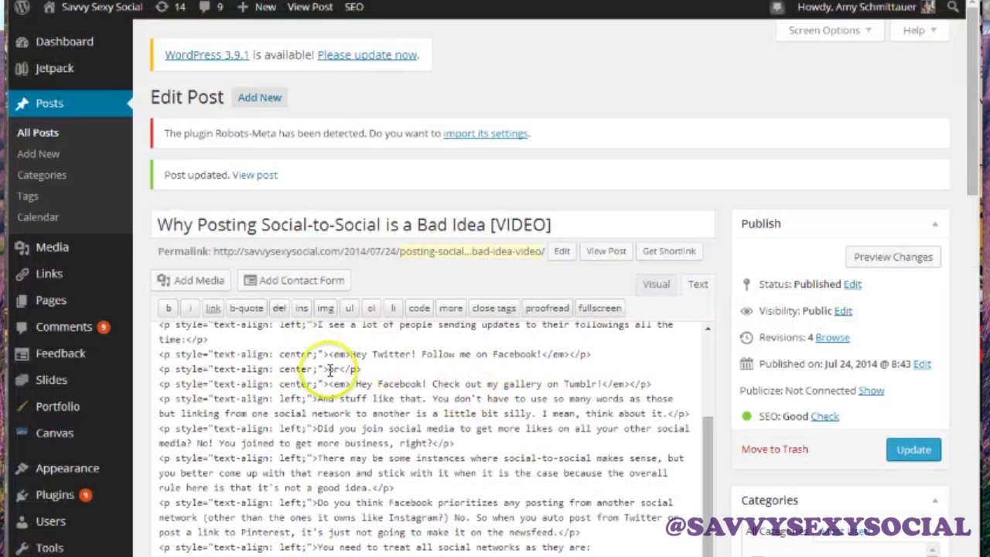
scroll(331, 364, "up", 2)
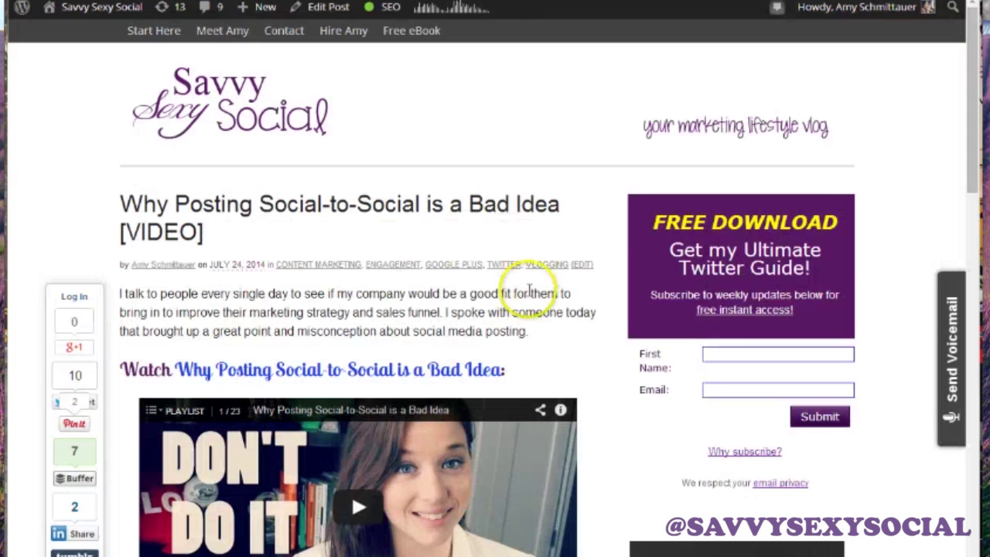
scroll(530, 287, "down", 3)
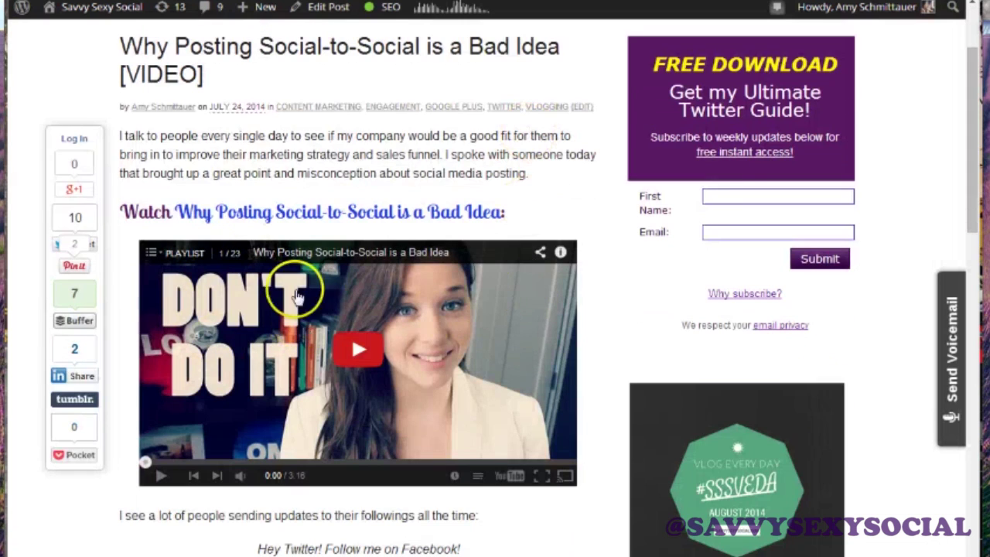
scroll(584, 178, "down", 7)
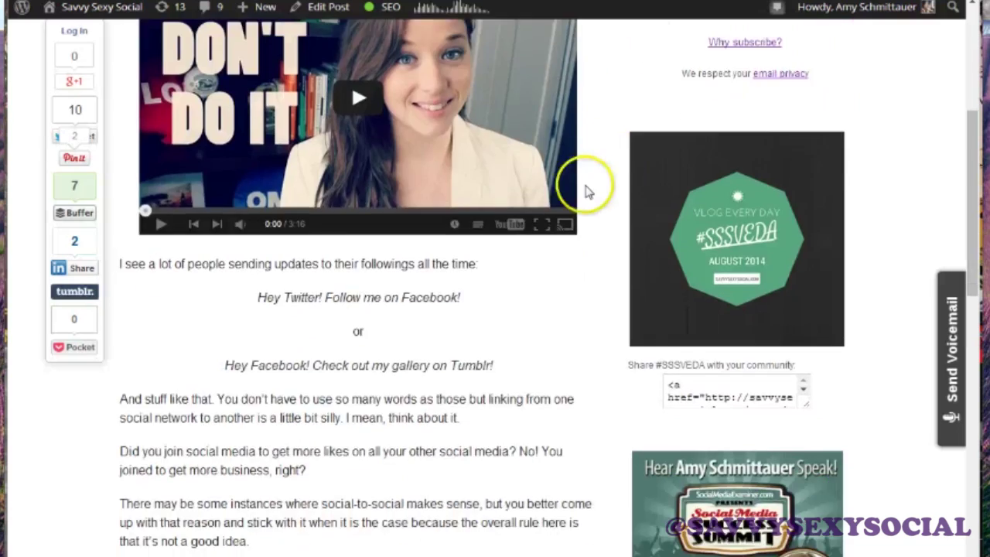
scroll(581, 193, "up", 3)
scroll(584, 198, "up", 4)
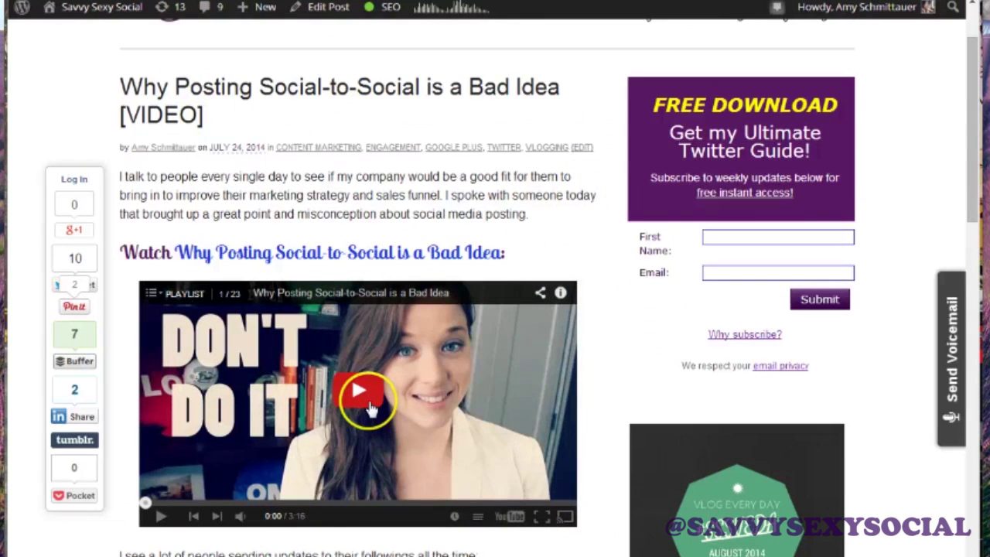
Play the embedded playlist in the blog post, skip to its next video, and pause it.
left_click(368, 404)
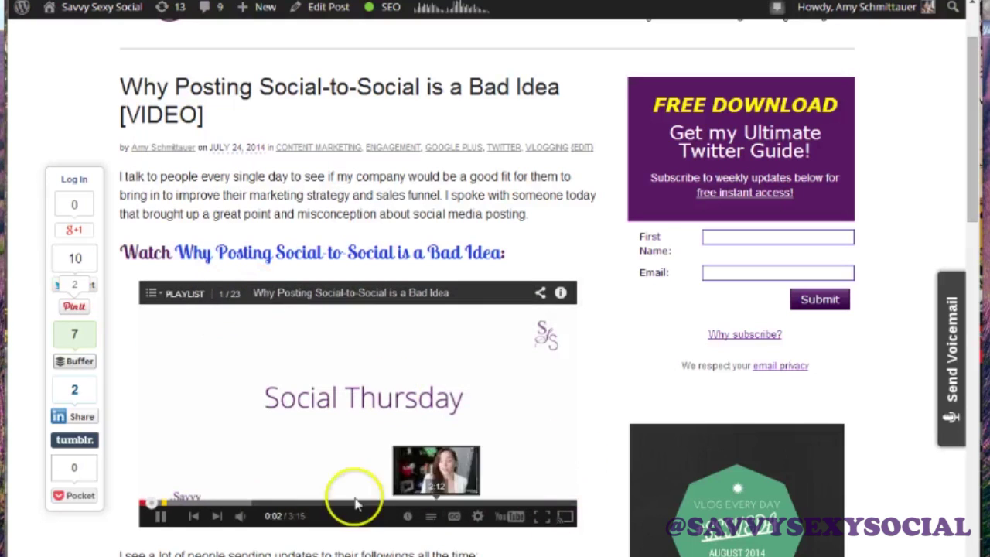
left_click(217, 516)
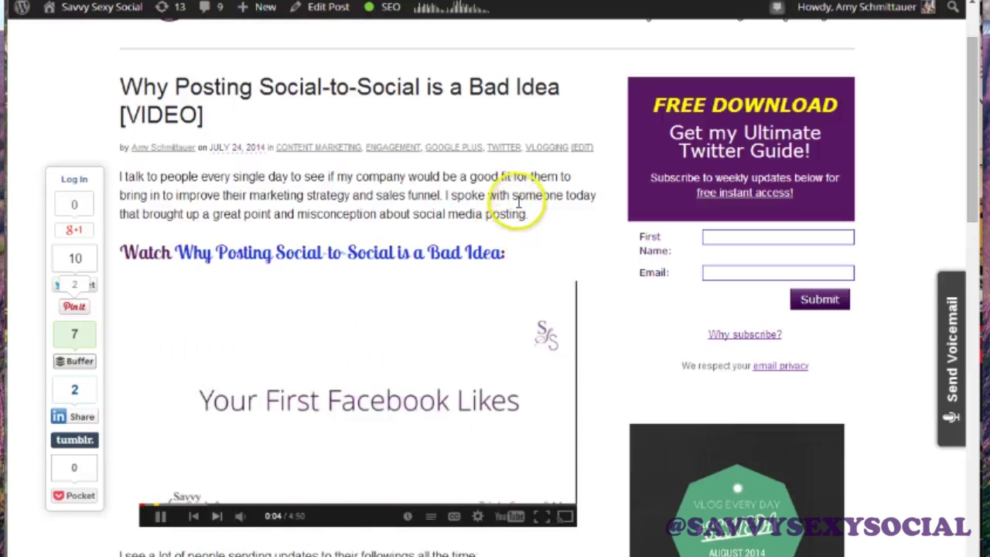
left_click(402, 386)
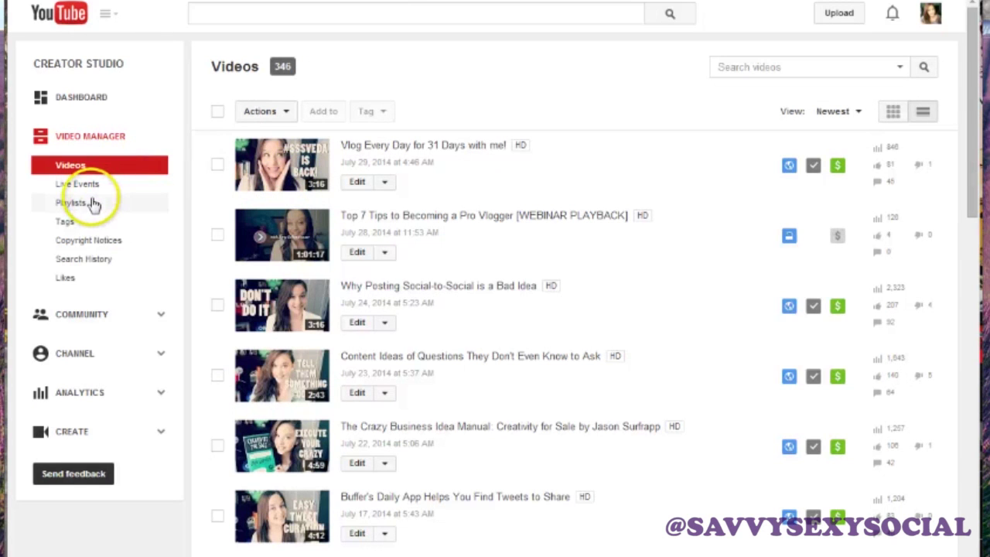
From YouTube's Video Manager, open the playlist "Facebook Advice Anyone Can Follow".
left_click(93, 202)
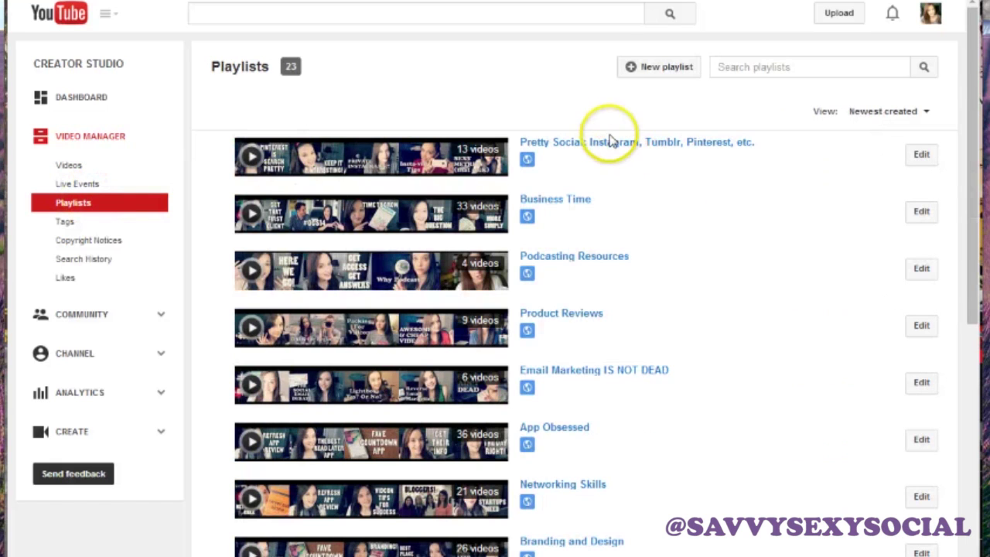
scroll(595, 271, "down", 3)
scroll(595, 355, "down", 1)
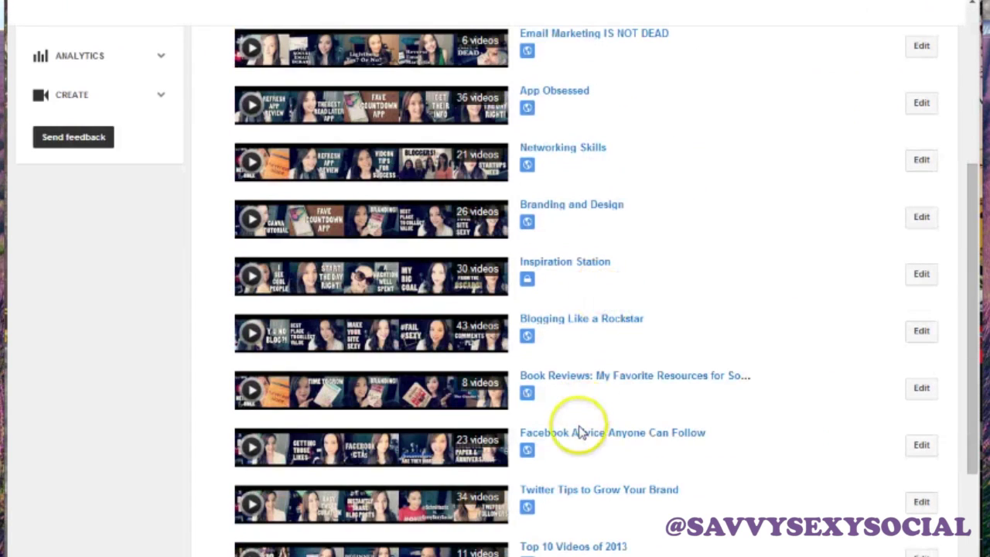
left_click(579, 434)
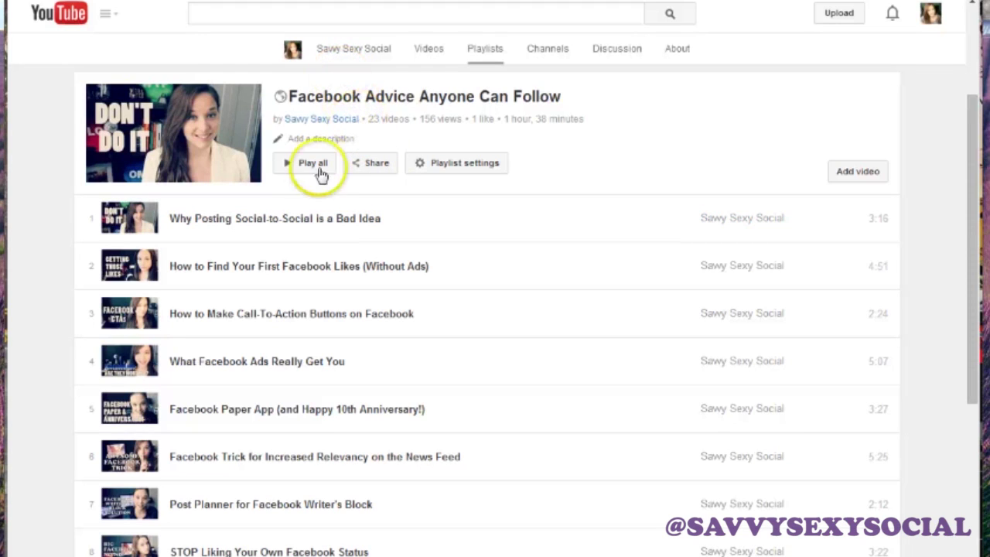
Save the playlist settings with manual ordering and new videos added to the top of the playlist, and look through its video list.
left_click(457, 166)
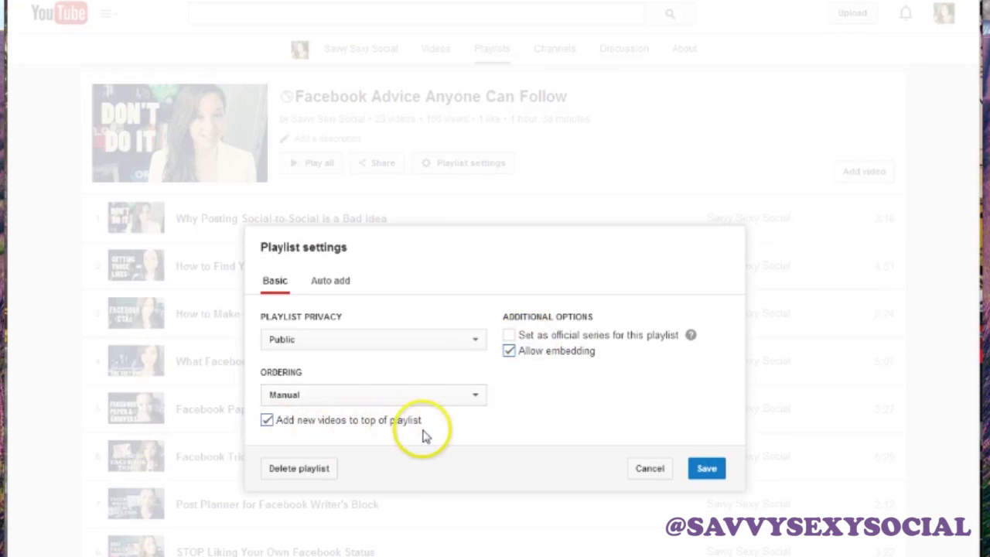
left_click(705, 468)
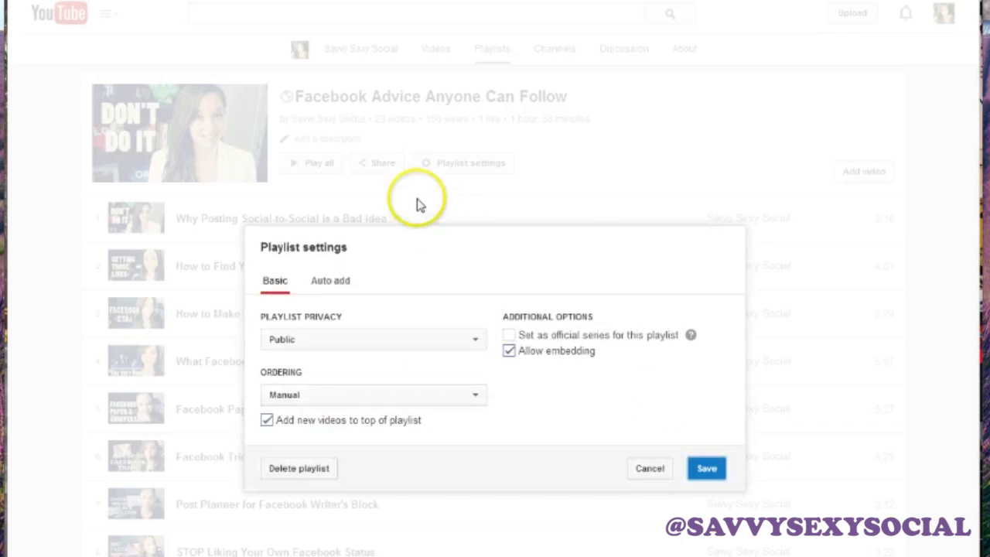
scroll(453, 324, "down", 10)
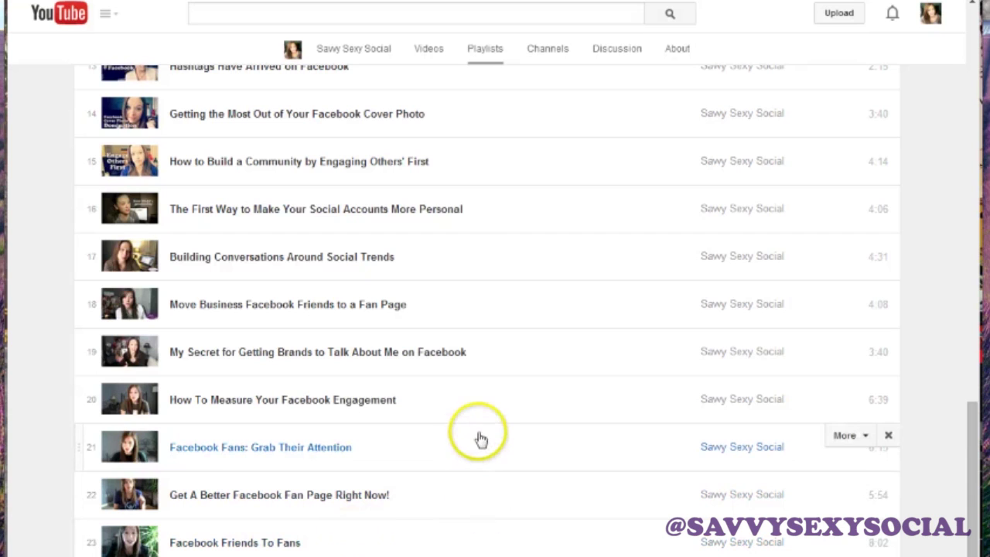
scroll(573, 395, "up", 12)
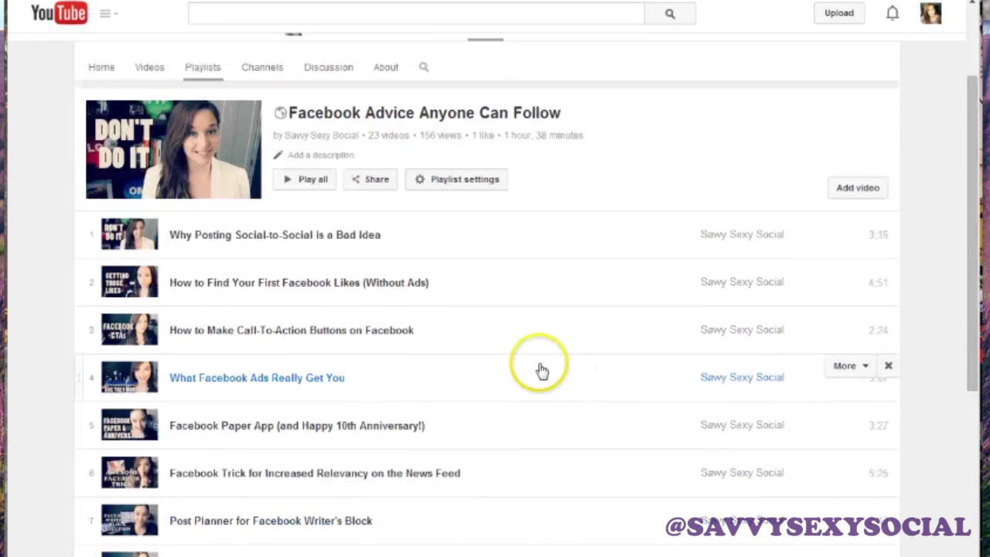